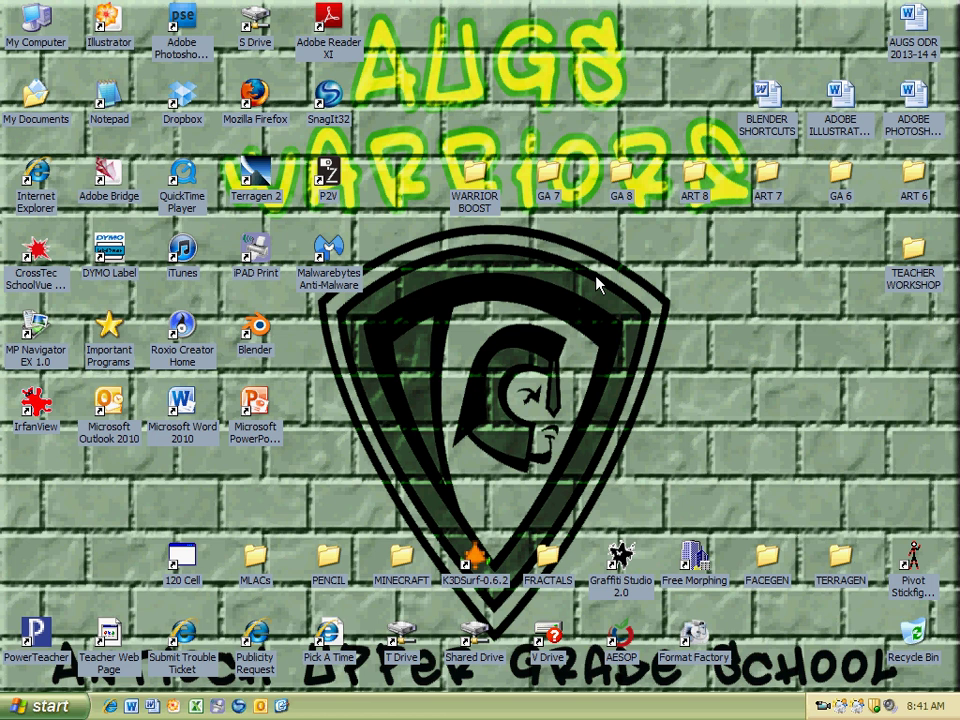
Launch Blender, dismiss the 2.63 splash screen and maximize the window.
{"action": "double_click", "coordinate": [258, 330]}
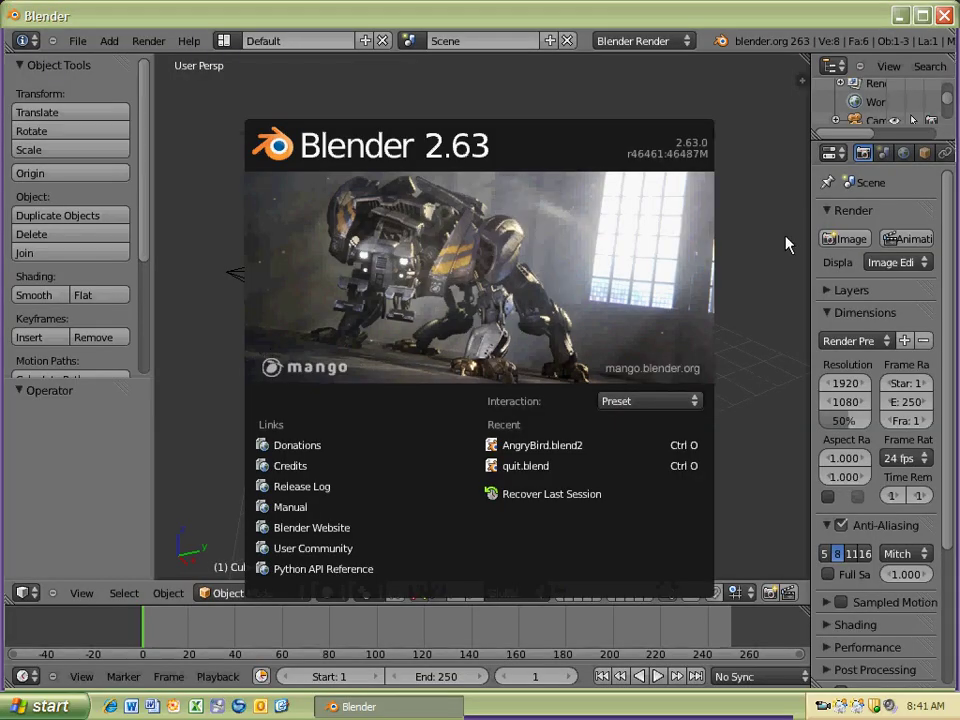
{"action": "left_click", "coordinate": [787, 244]}
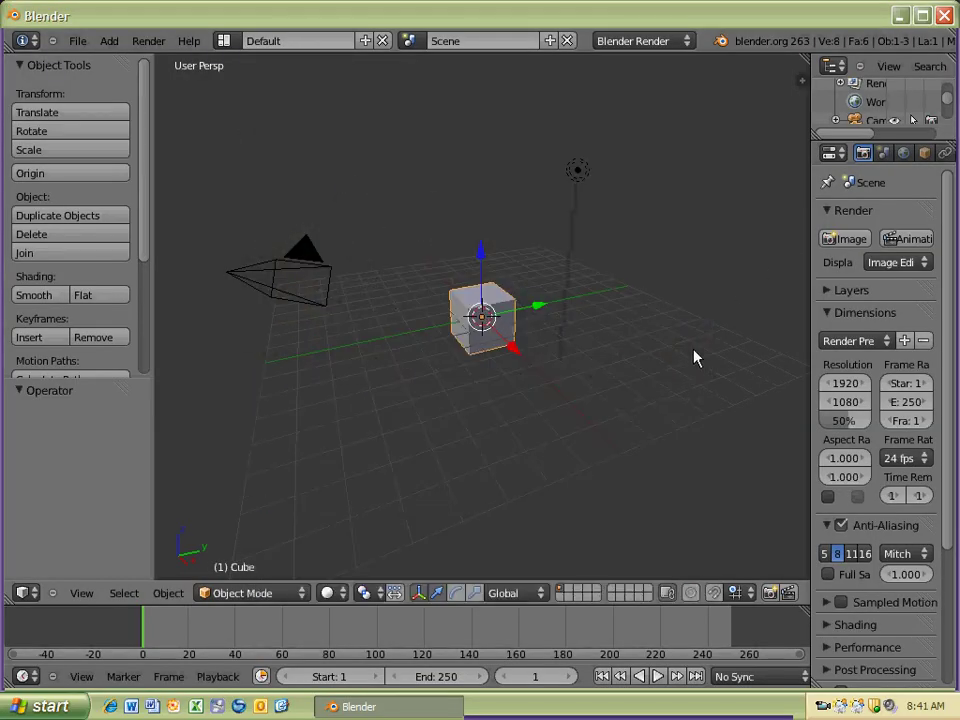
{"action": "left_click", "coordinate": [922, 22]}
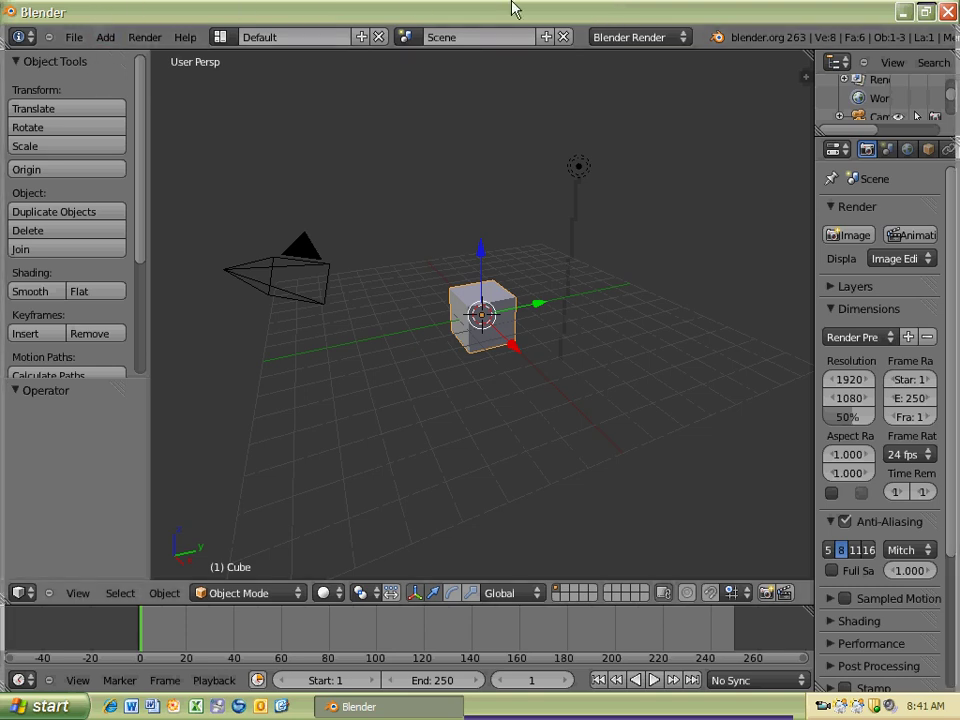
Restore Blender to a smaller window and move it to the right half of the screen.
{"action": "left_click", "coordinate": [928, 13]}
{"action": "left_click_drag", "start_coordinate": [781, 22], "coordinate": [607, 20]}
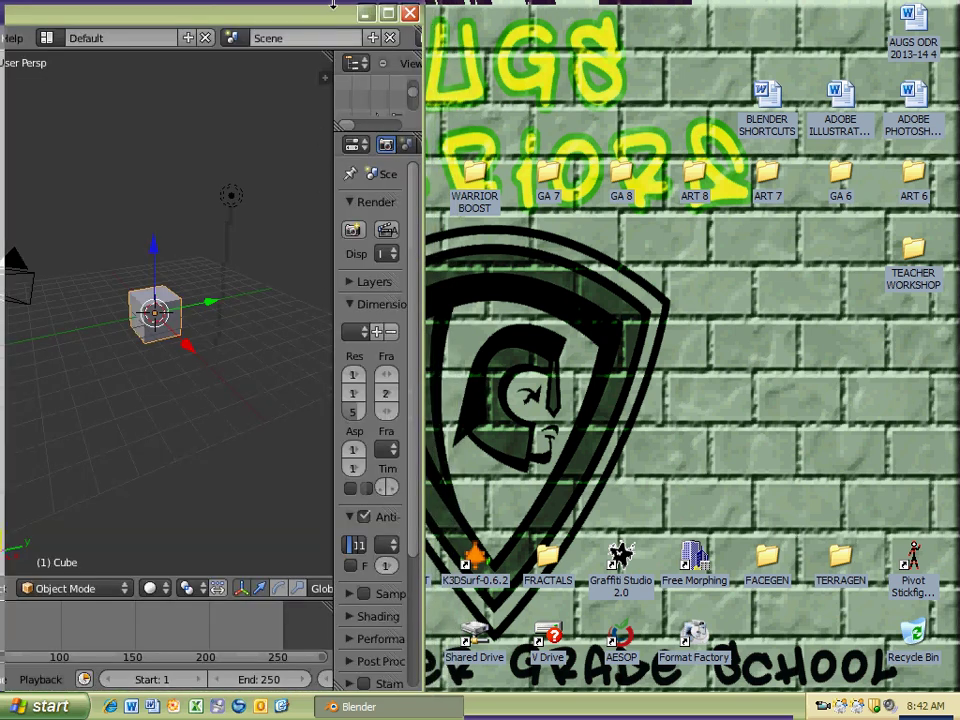
{"action": "left_click_drag", "start_coordinate": [313, 13], "coordinate": [914, 11]}
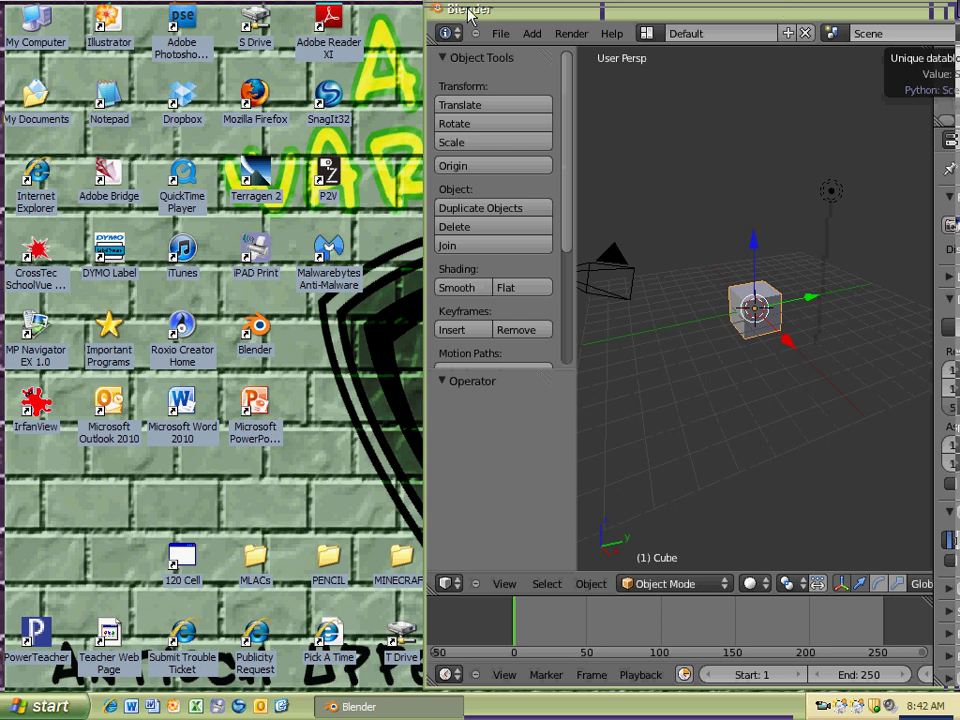
Open My Computer from the Start menu and enter the students V: drive.
{"action": "left_click", "coordinate": [41, 35]}
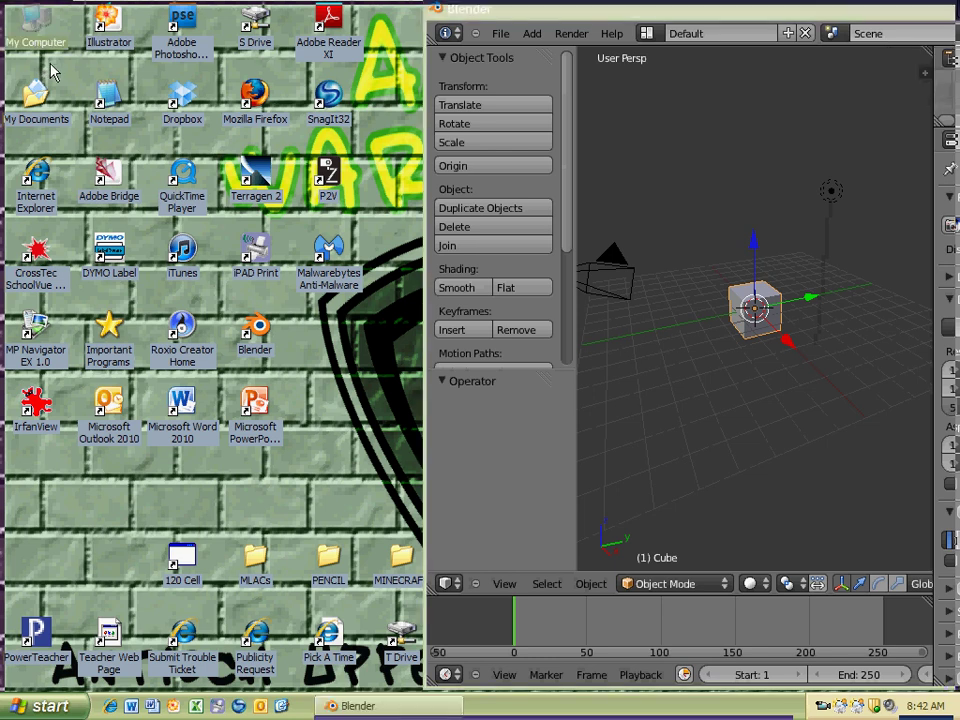
{"action": "left_click", "coordinate": [36, 705]}
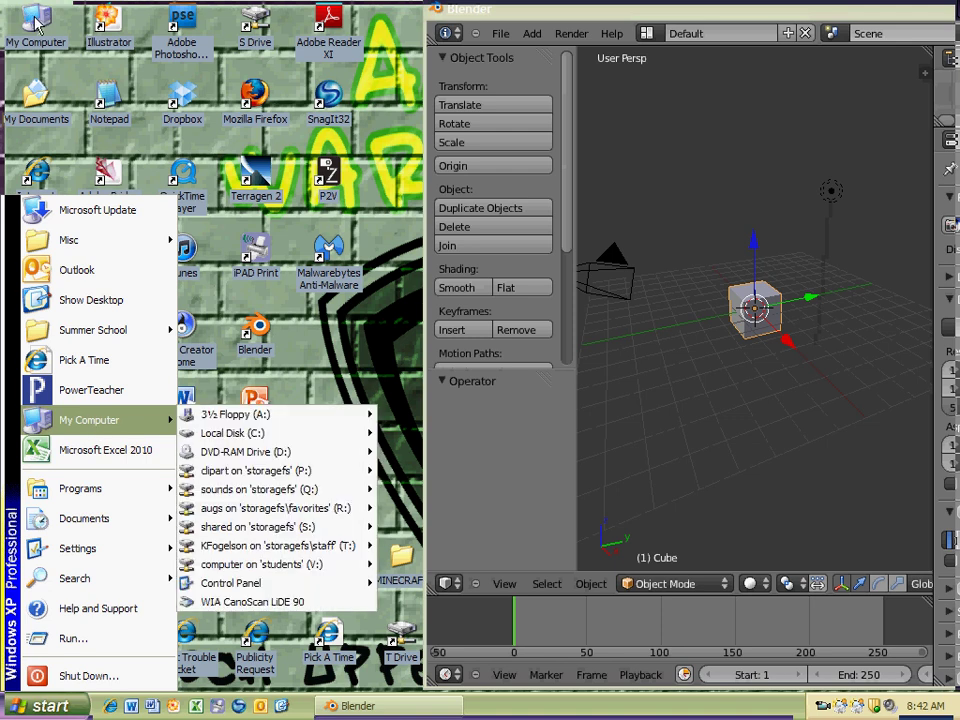
{"action": "left_click", "coordinate": [95, 422]}
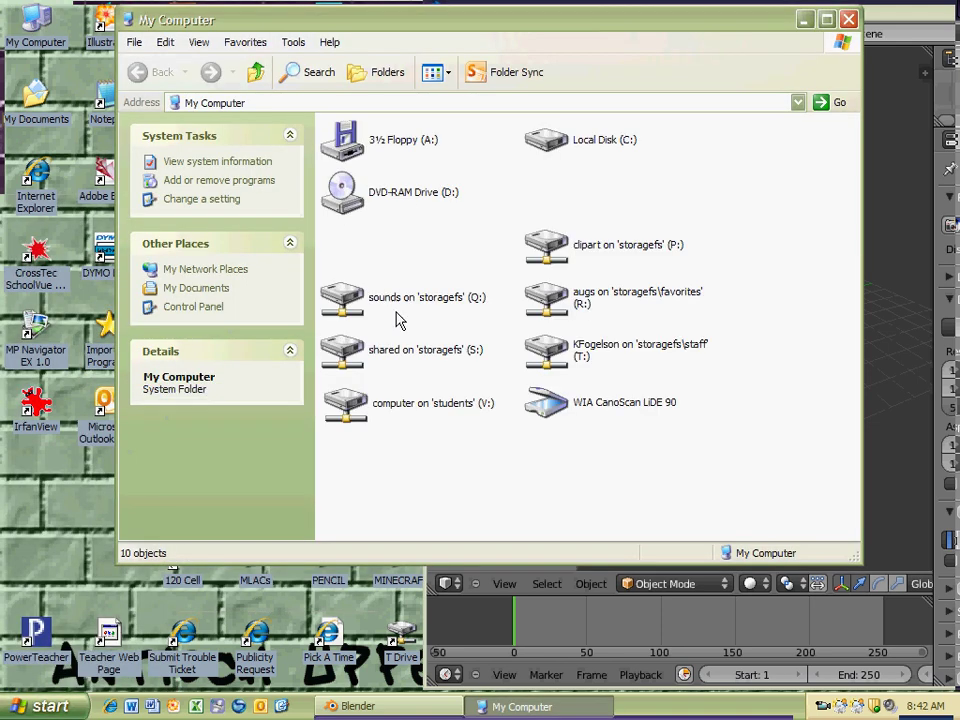
{"action": "left_click", "coordinate": [489, 410]}
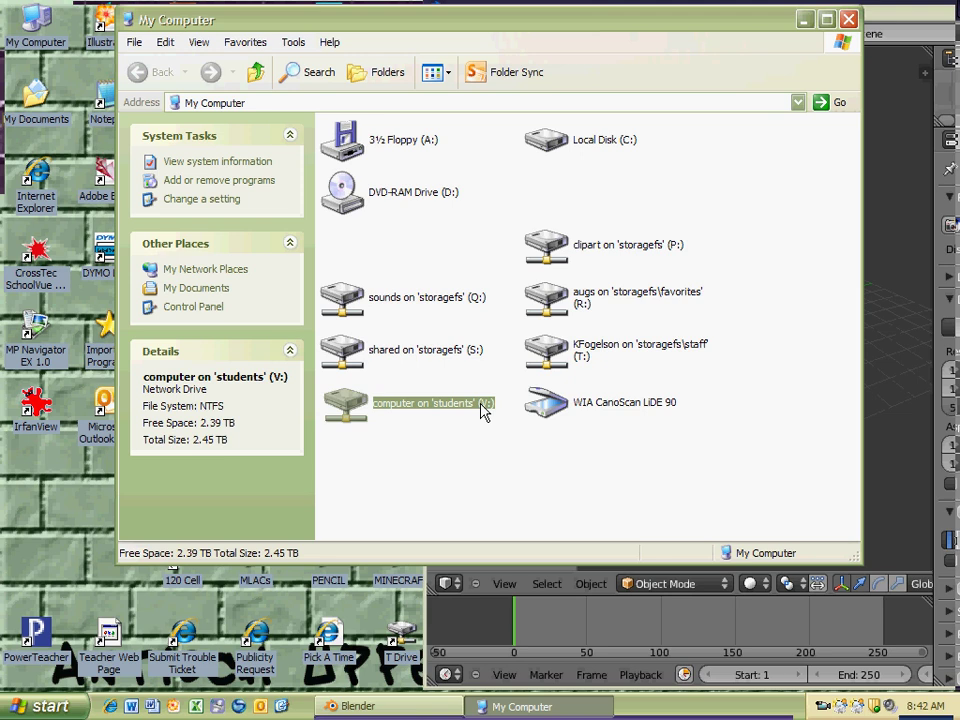
{"action": "double_click", "coordinate": [487, 410]}
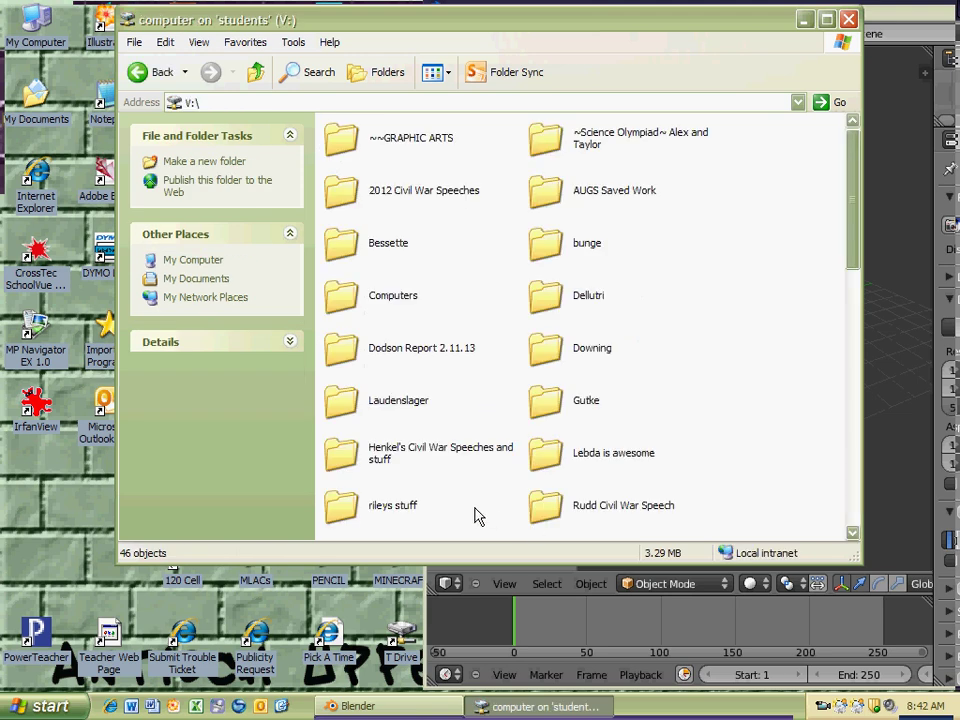
Navigate into ~~GRAPHIC ARTS\GA 8\GA 8 BLENDER\BLENDER TUTORIALS\4 OBJECTS.
{"action": "double_click", "coordinate": [443, 145]}
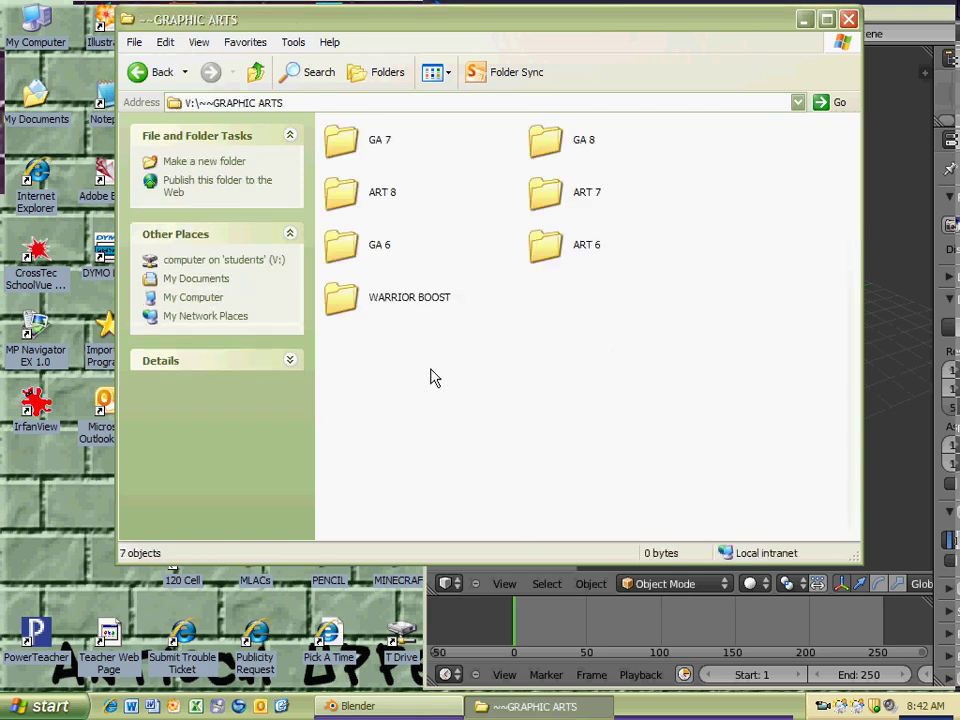
{"action": "double_click", "coordinate": [588, 146]}
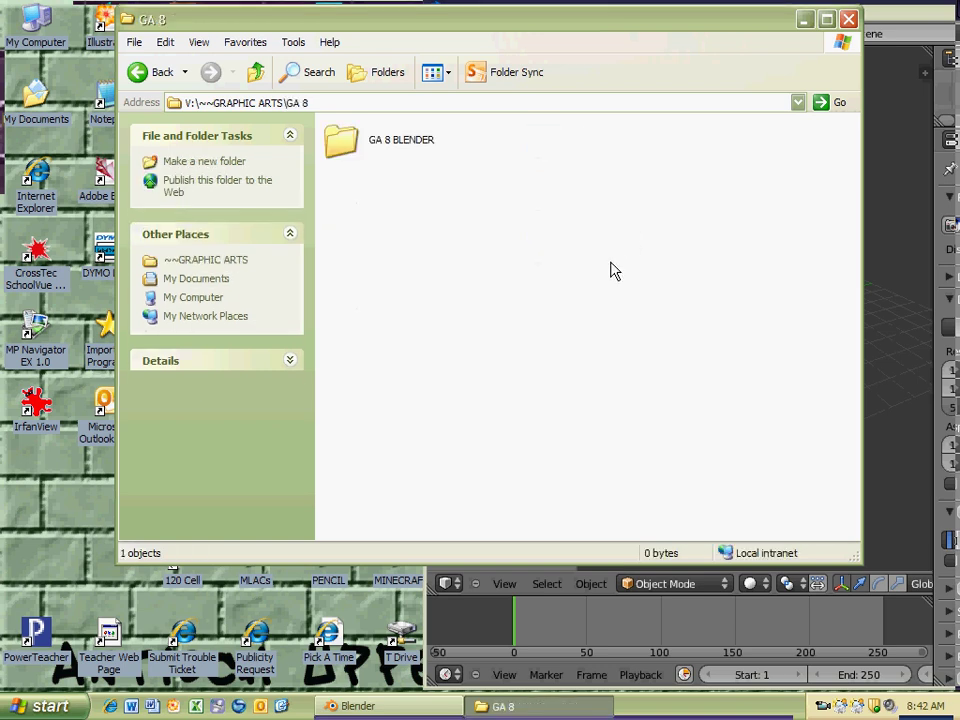
{"action": "double_click", "coordinate": [417, 146]}
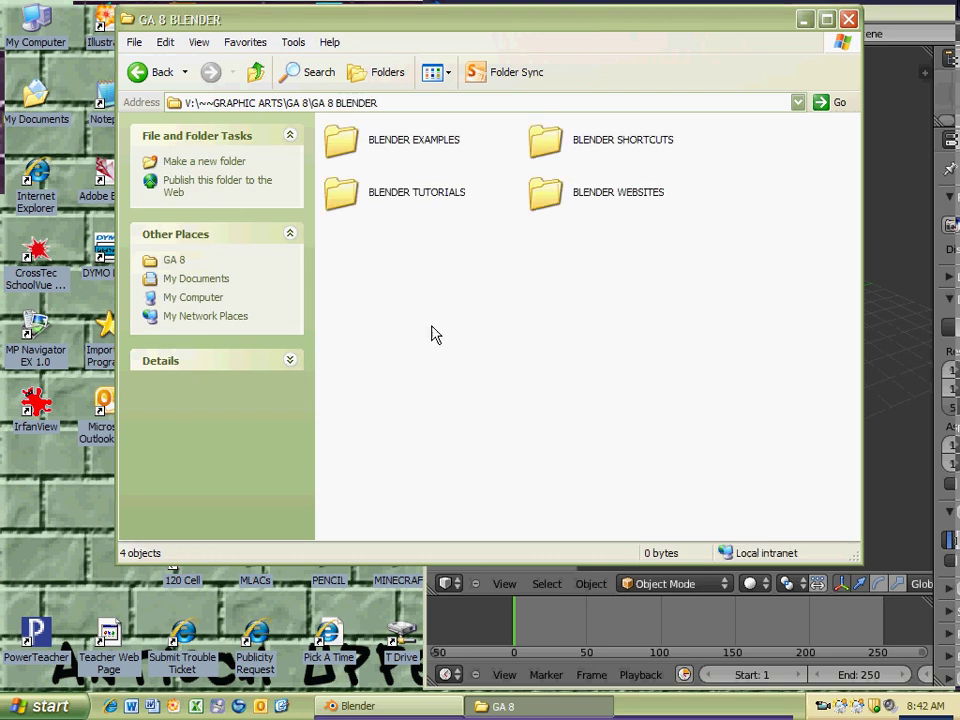
{"action": "double_click", "coordinate": [420, 199]}
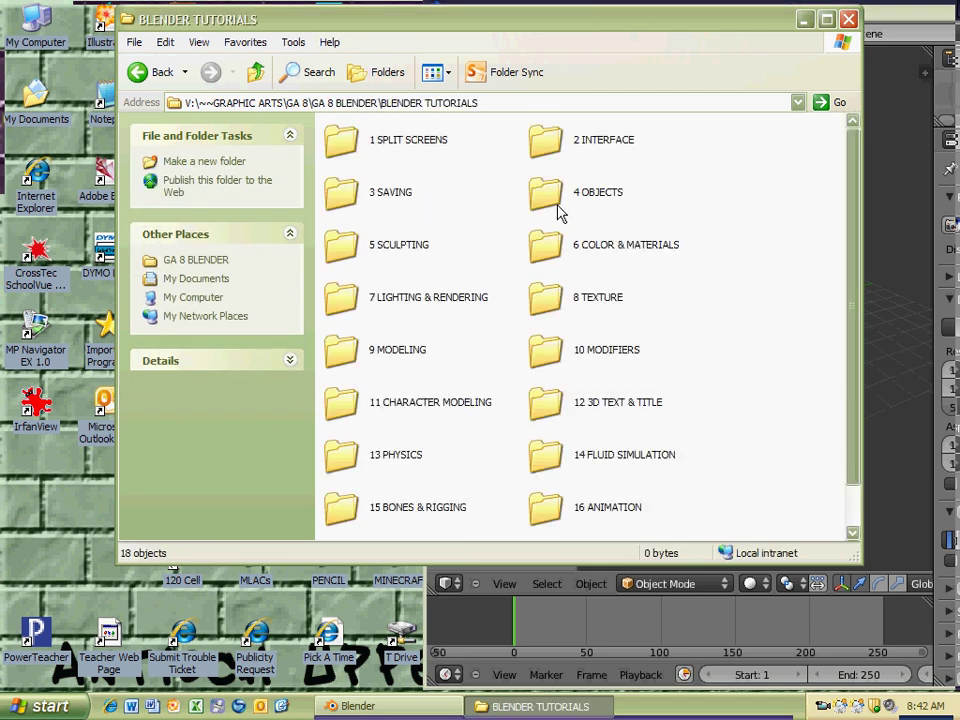
{"action": "double_click", "coordinate": [575, 196]}
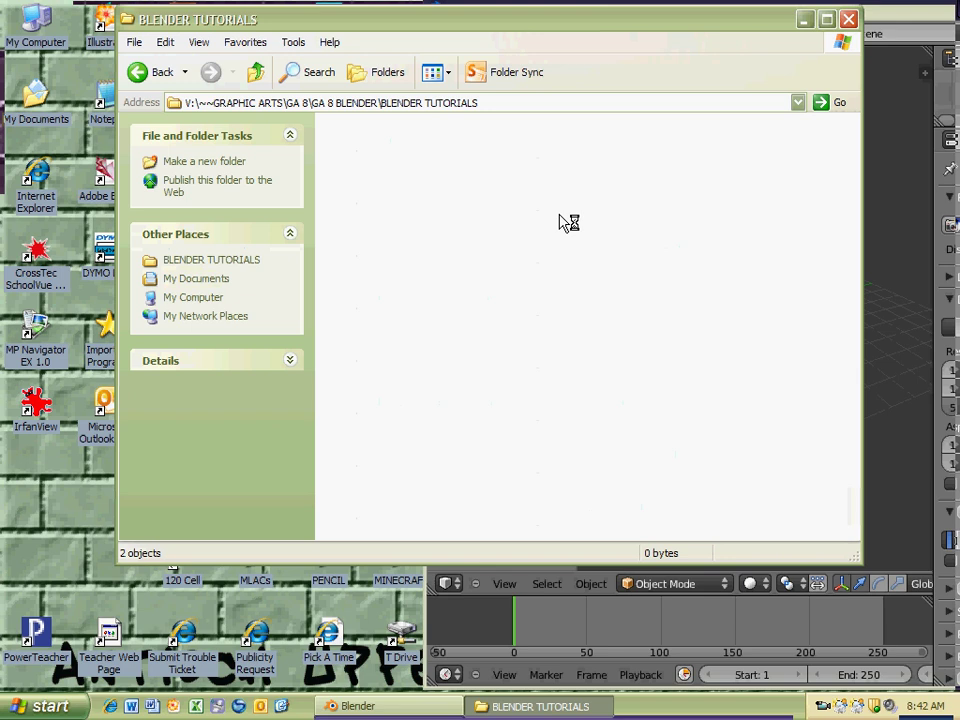
Go into MESH > SHAPEMAN and launch the SHAPEMAN internet shortcut in the browser.
{"action": "double_click", "coordinate": [388, 146]}
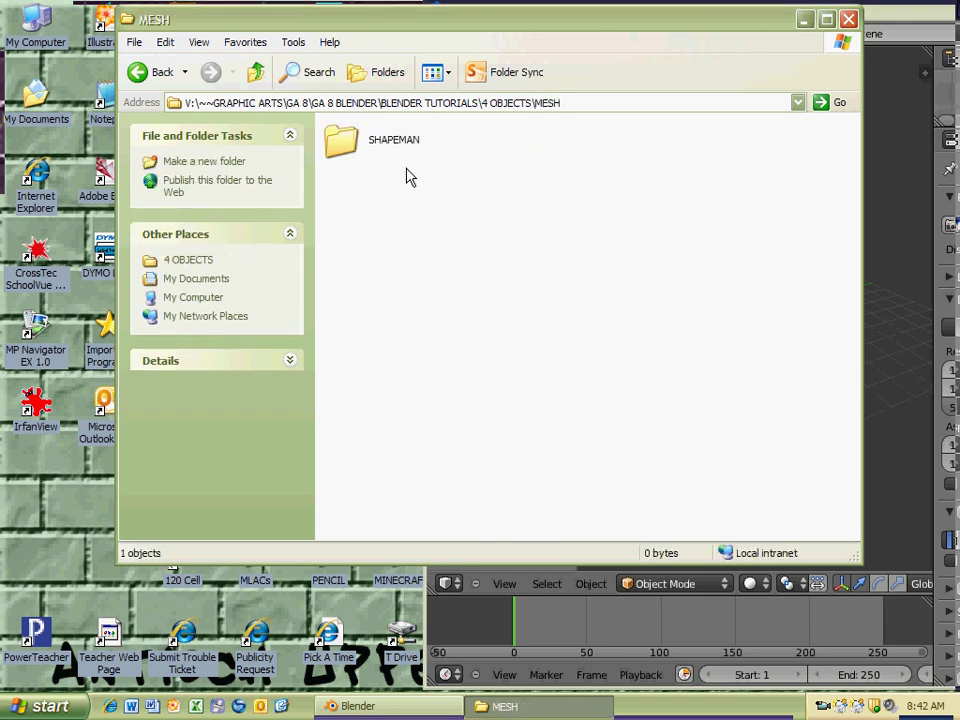
{"action": "double_click", "coordinate": [408, 143]}
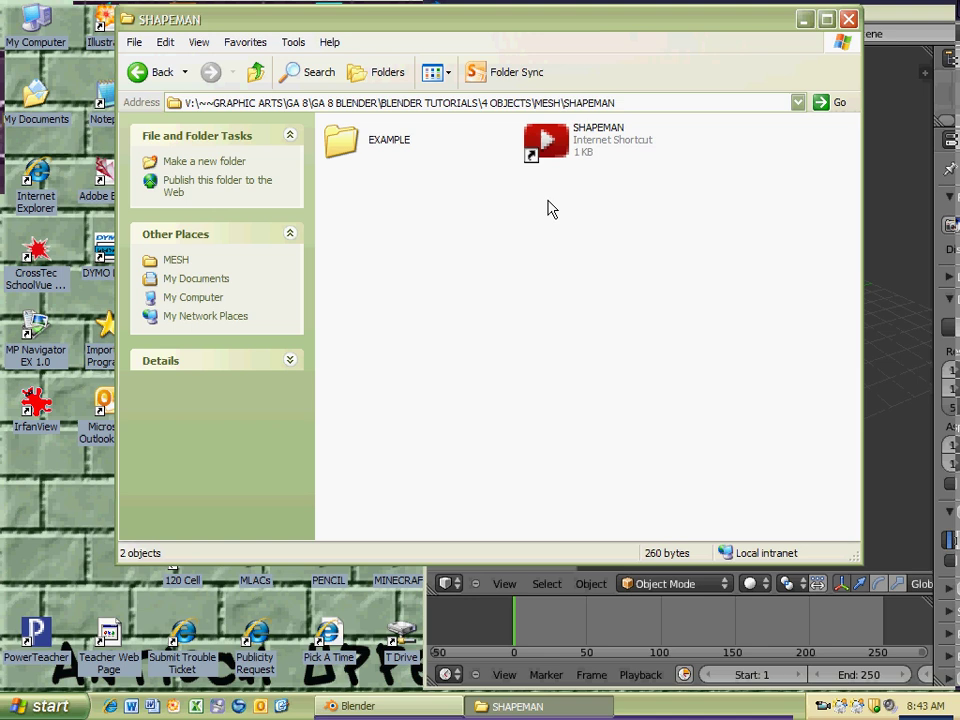
{"action": "double_click", "coordinate": [561, 145]}
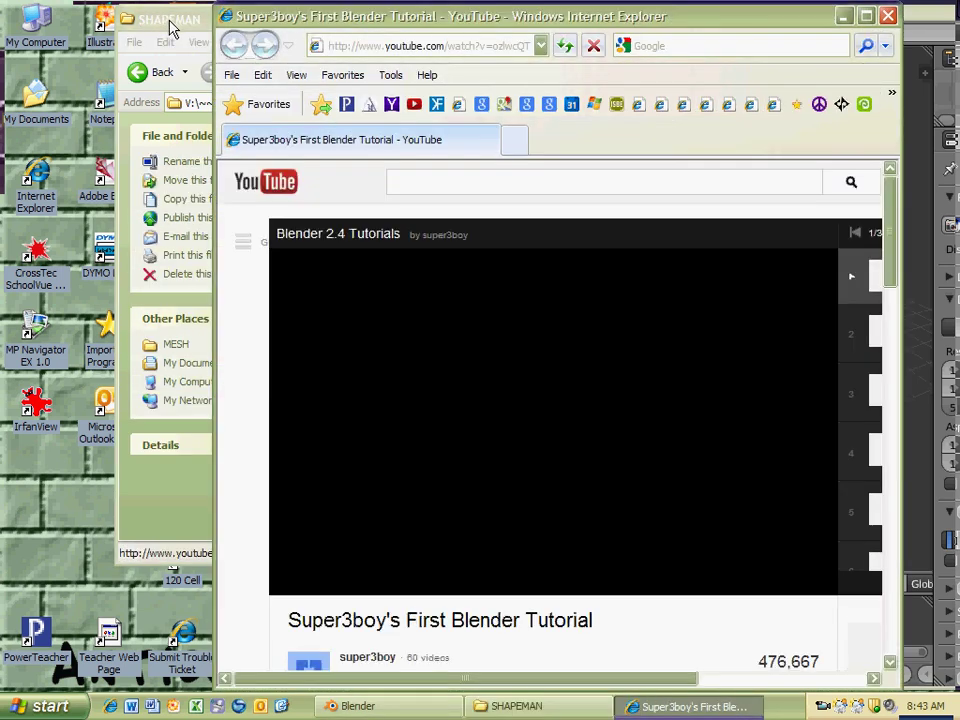
Hide the SHAPEMAN folder and shrink the YouTube browser window to sit left of Blender.
{"action": "left_click", "coordinate": [167, 24]}
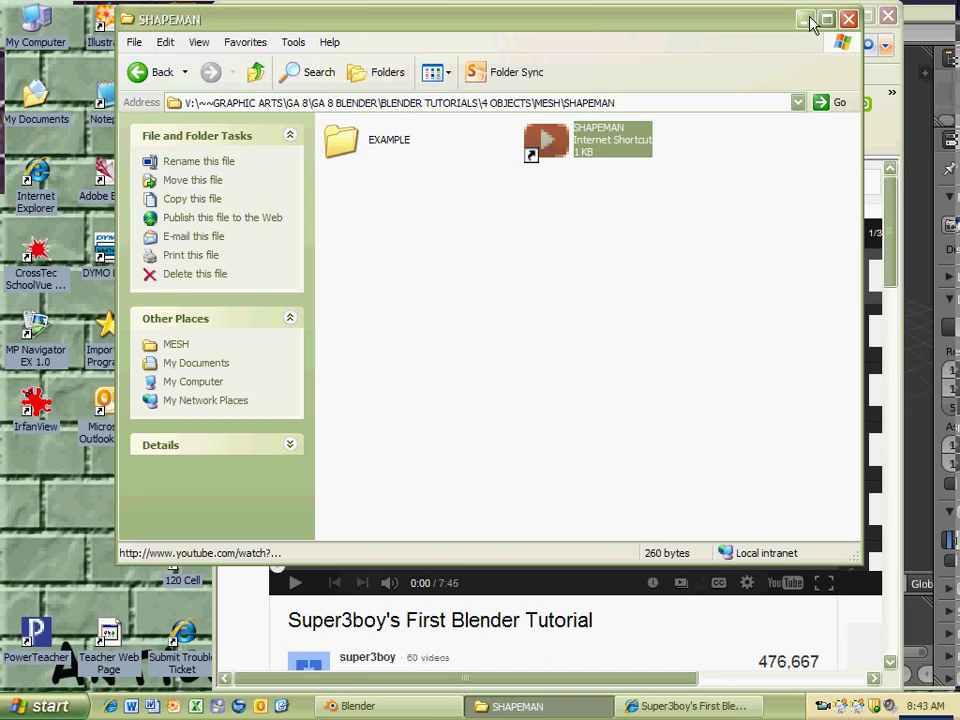
{"action": "left_click", "coordinate": [804, 20]}
{"action": "left_click_drag", "start_coordinate": [790, 28], "coordinate": [694, 17]}
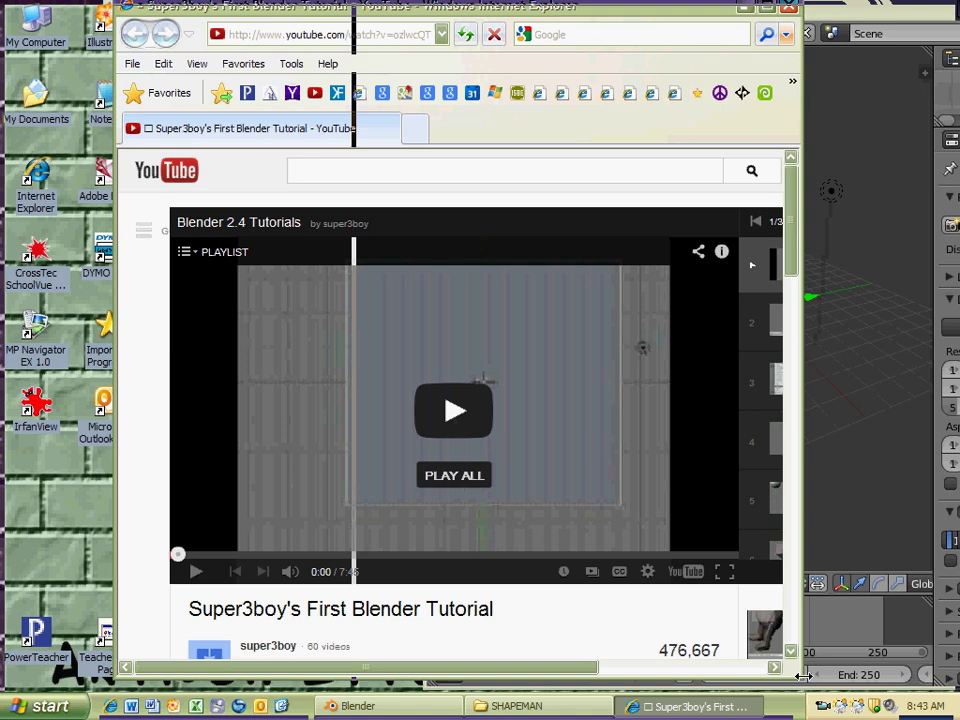
{"action": "left_click_drag", "start_coordinate": [803, 677], "coordinate": [553, 676]}
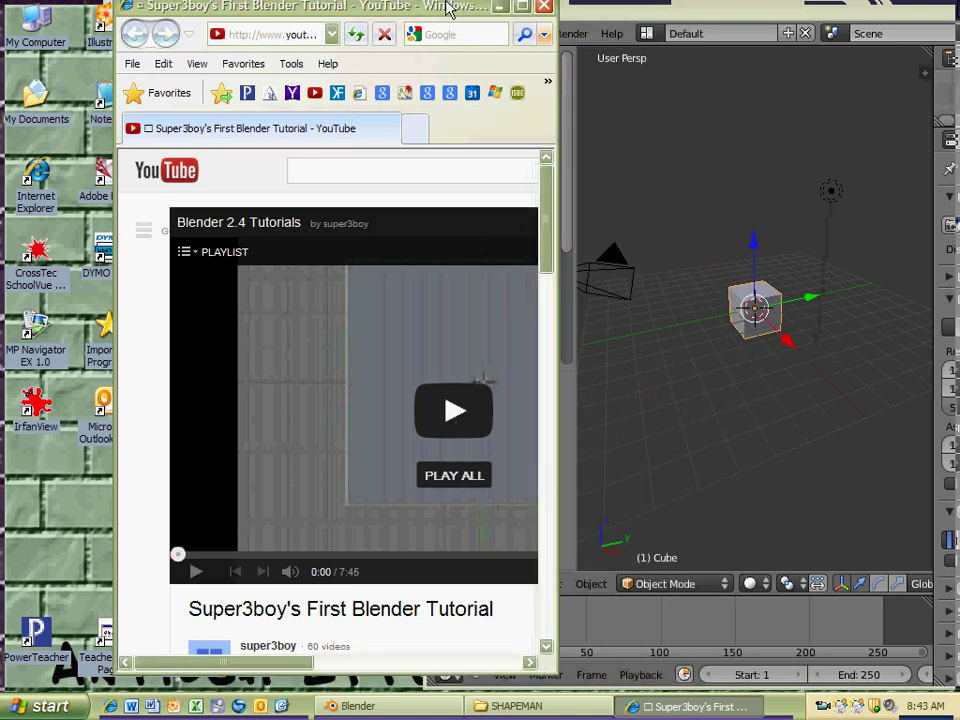
{"action": "left_click_drag", "start_coordinate": [448, 9], "coordinate": [325, 20]}
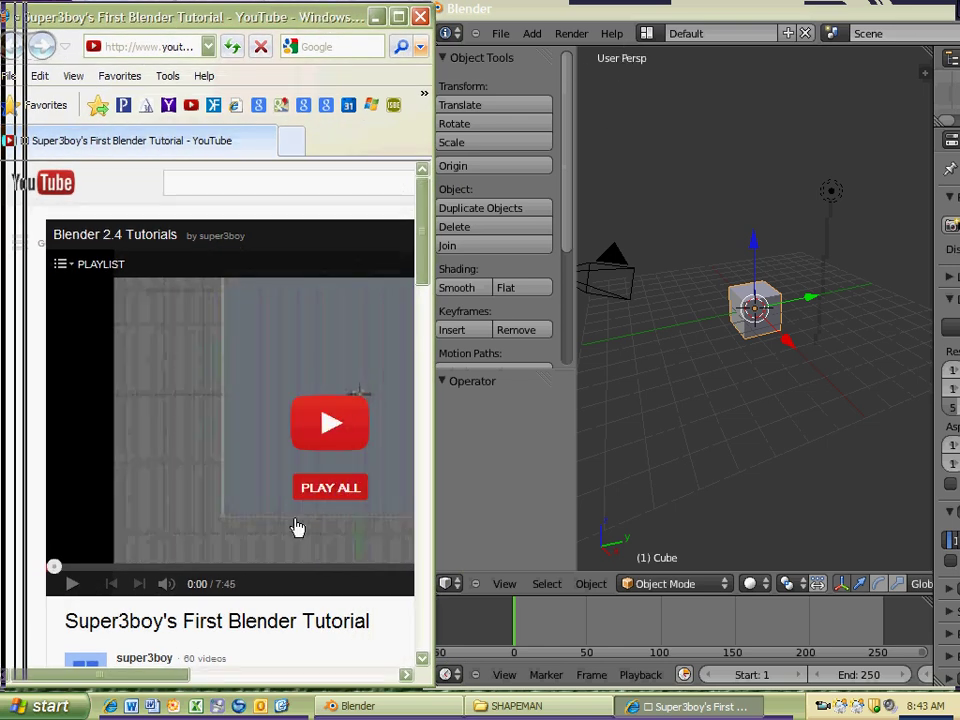
Start the tutorial video and jump ahead to about 4:31.
{"action": "left_click_drag", "start_coordinate": [163, 681], "coordinate": [185, 686]}
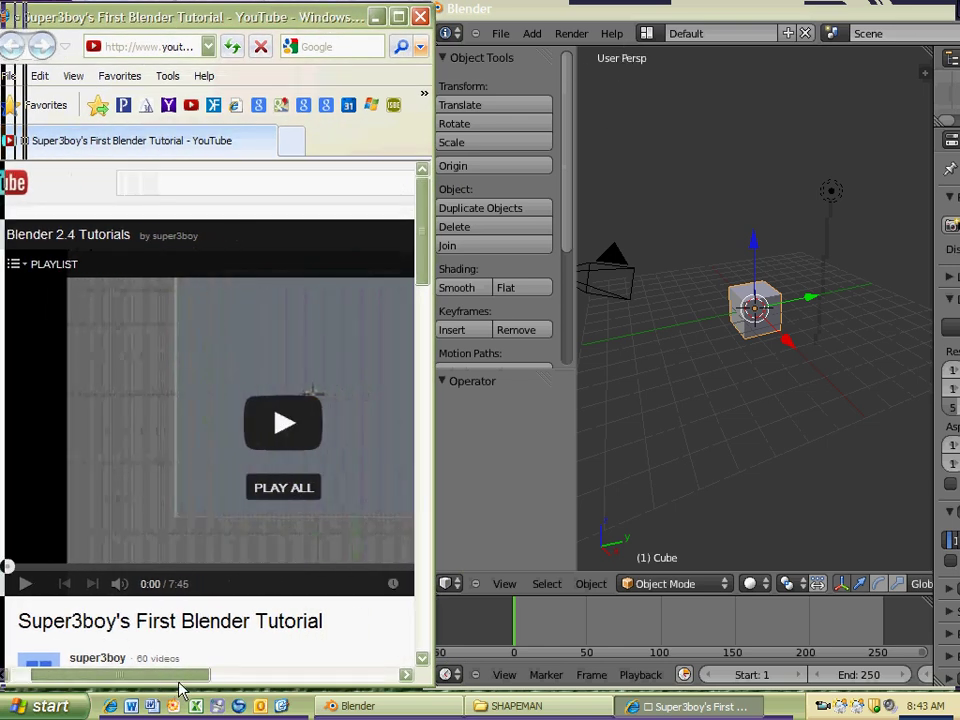
{"action": "left_click", "coordinate": [284, 428]}
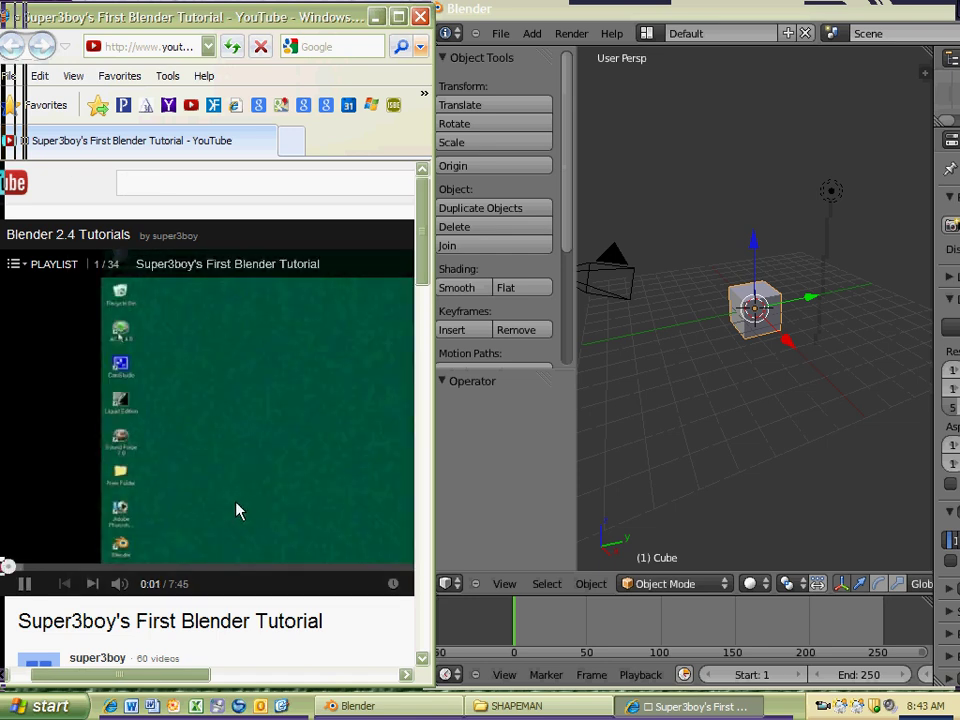
{"action": "left_click", "coordinate": [25, 583]}
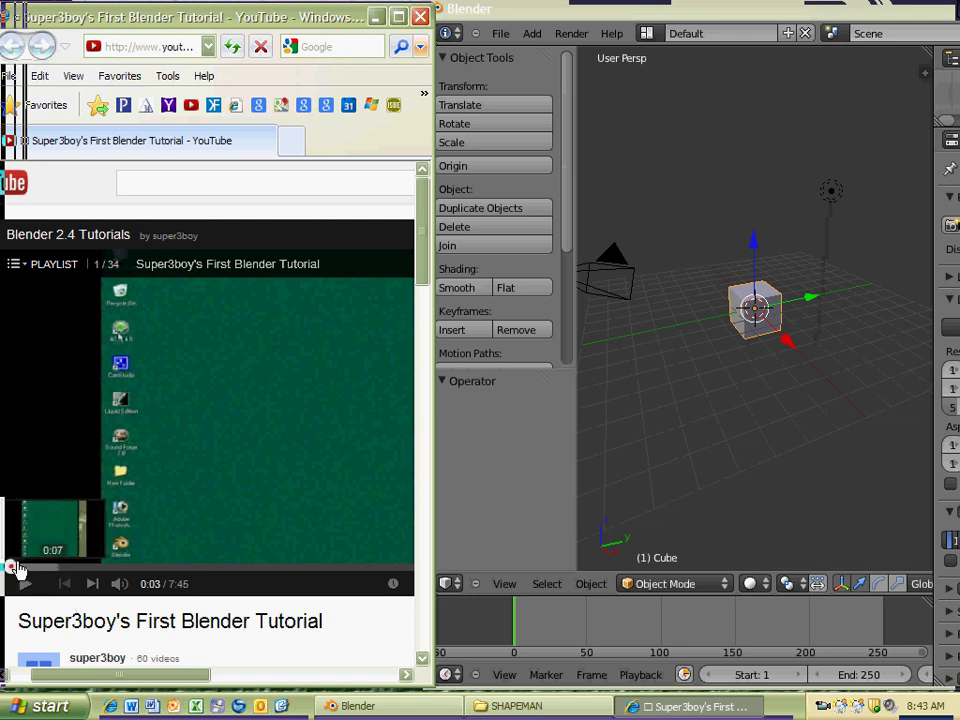
{"action": "left_click_drag", "start_coordinate": [14, 568], "coordinate": [334, 600]}
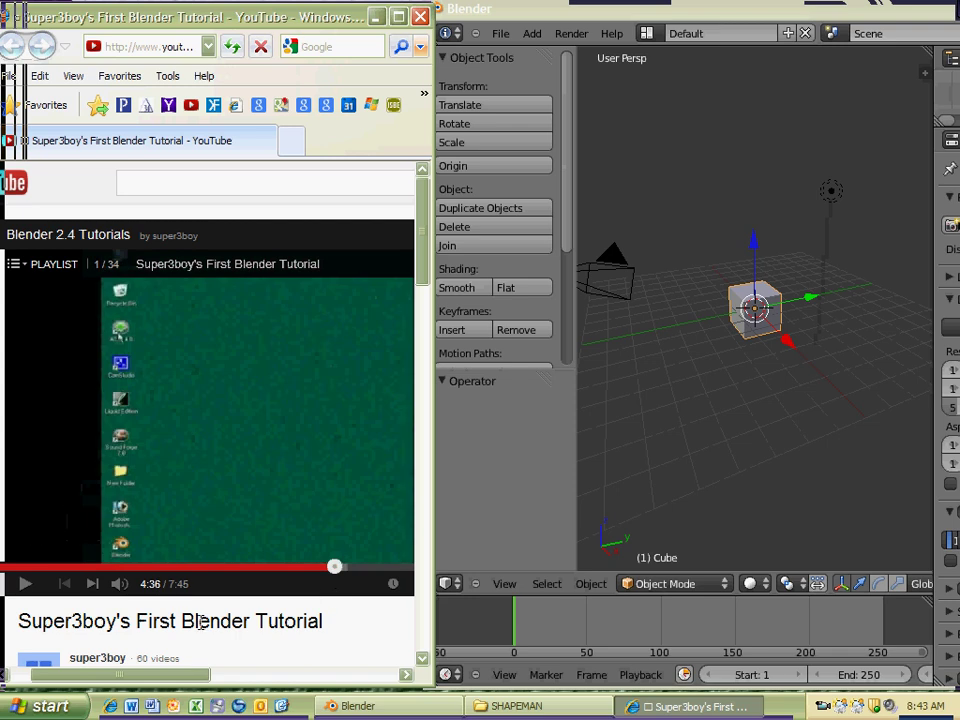
Resume the video, pause it at 4:46, and bring Blender to the front.
{"action": "left_click", "coordinate": [27, 584]}
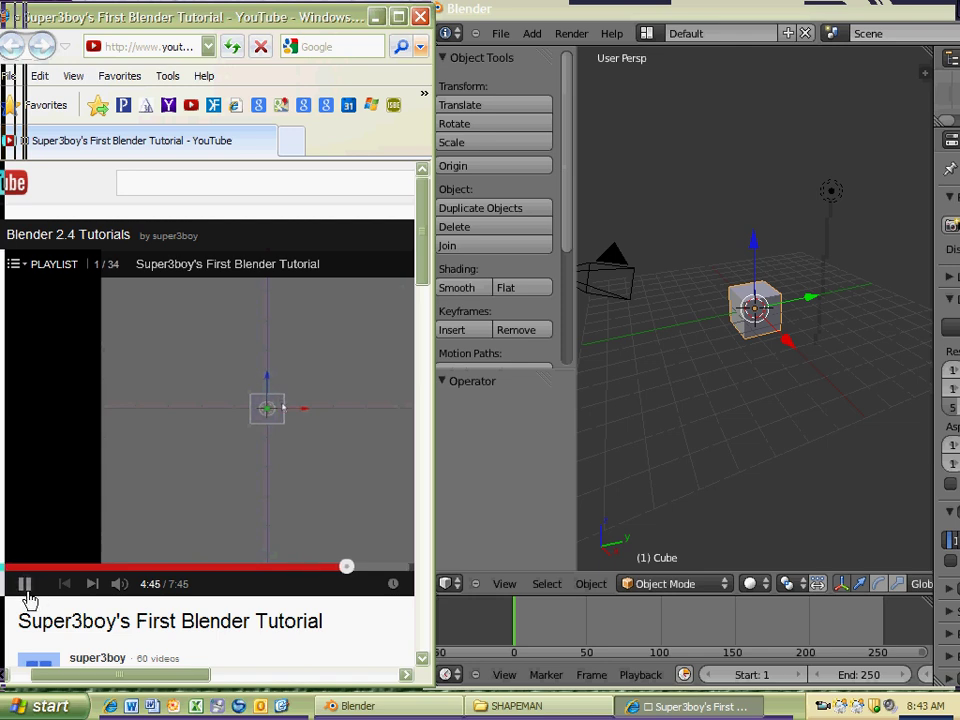
{"action": "left_click", "coordinate": [27, 588]}
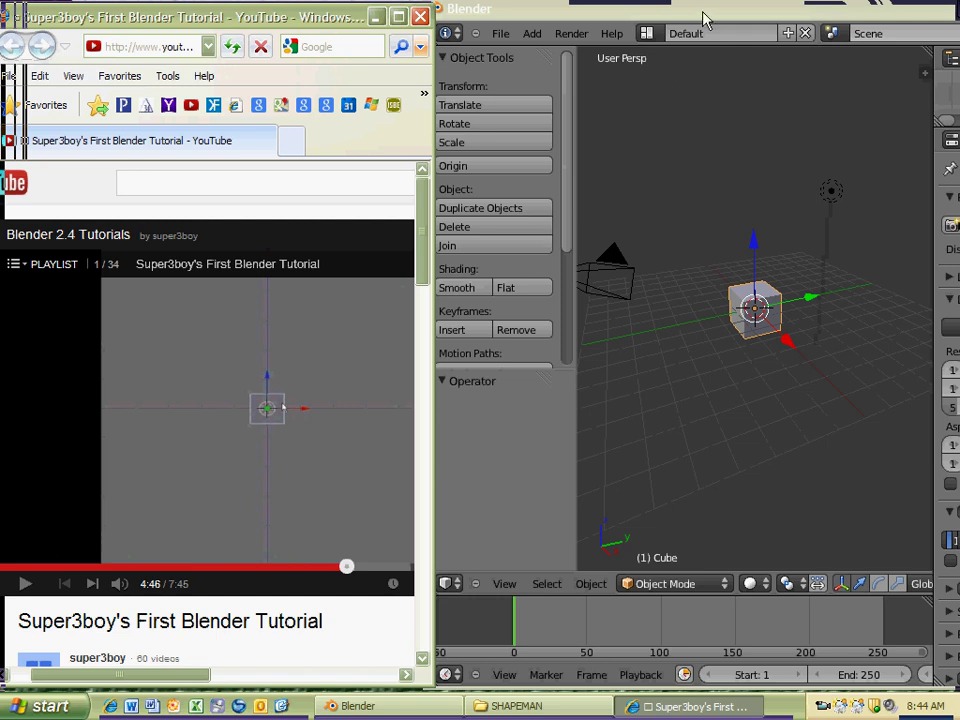
{"action": "left_click_drag", "start_coordinate": [703, 18], "coordinate": [693, 18]}
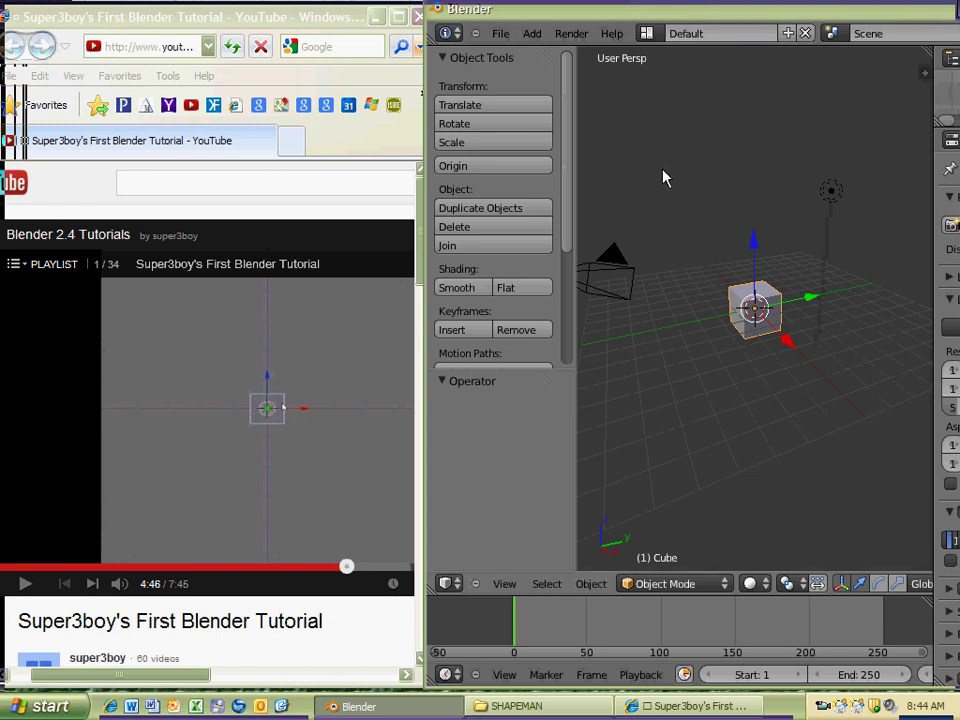
Switch Blender to top view and advance the tutorial to 4:50.
{"action": "key", "text": "KP_3"}
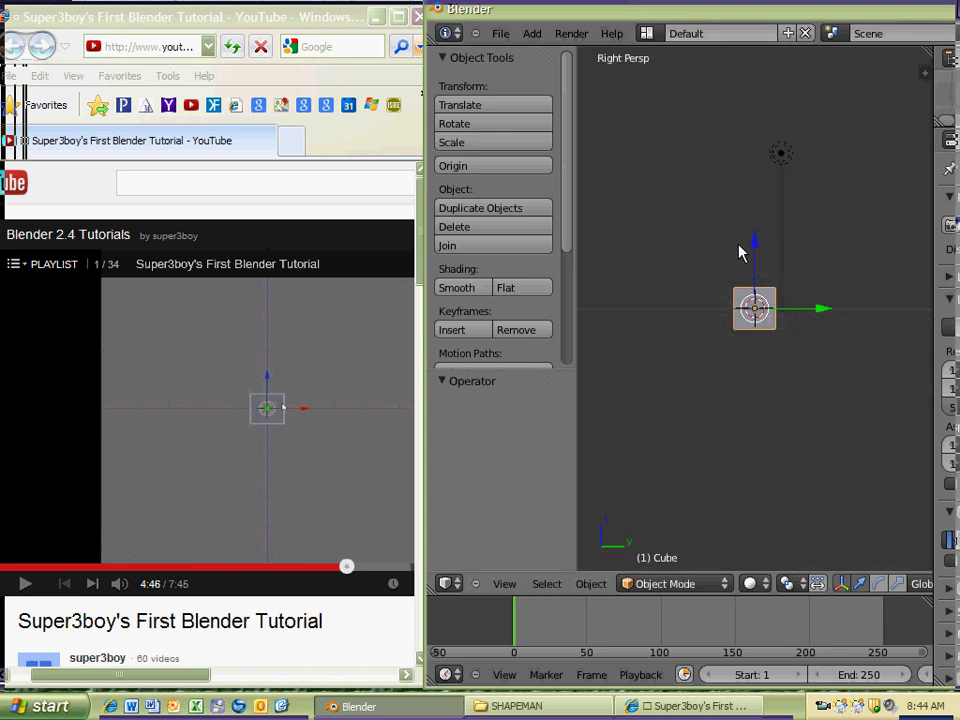
{"action": "key", "text": "KP_7"}
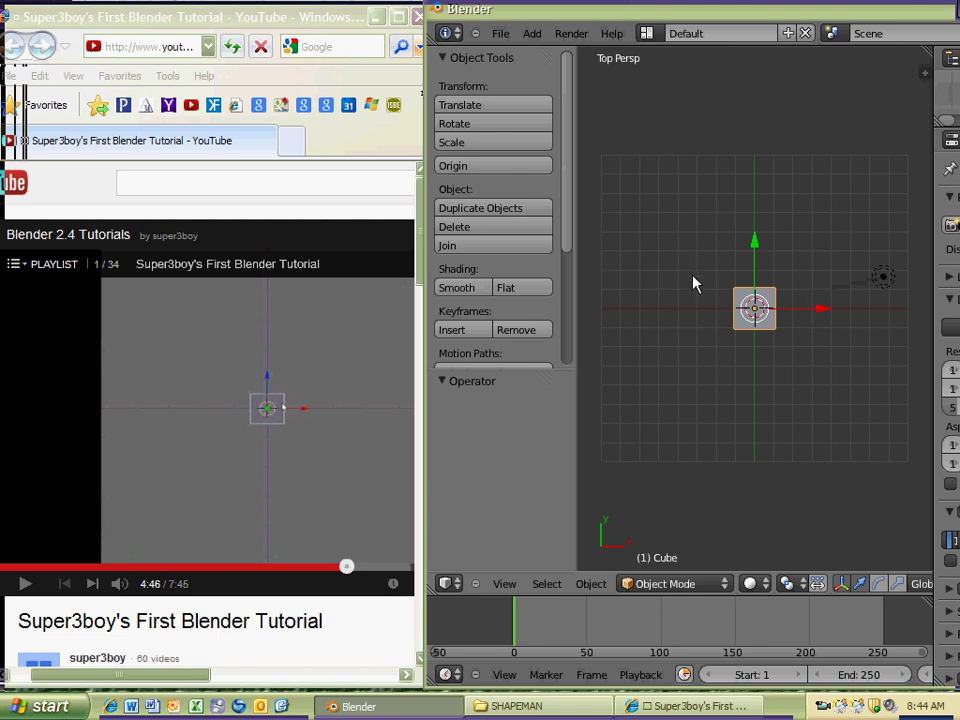
{"action": "left_click", "coordinate": [25, 583]}
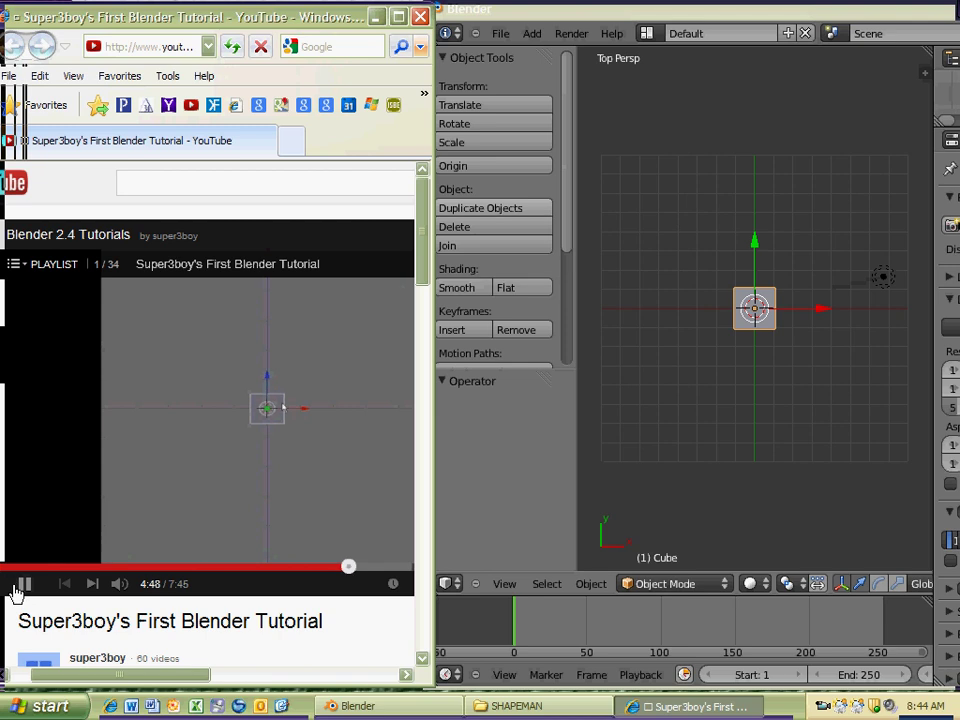
{"action": "left_click", "coordinate": [18, 583]}
Scale the cube down to 0.977 on X, Y and Z.
{"action": "left_click", "coordinate": [685, 348]}
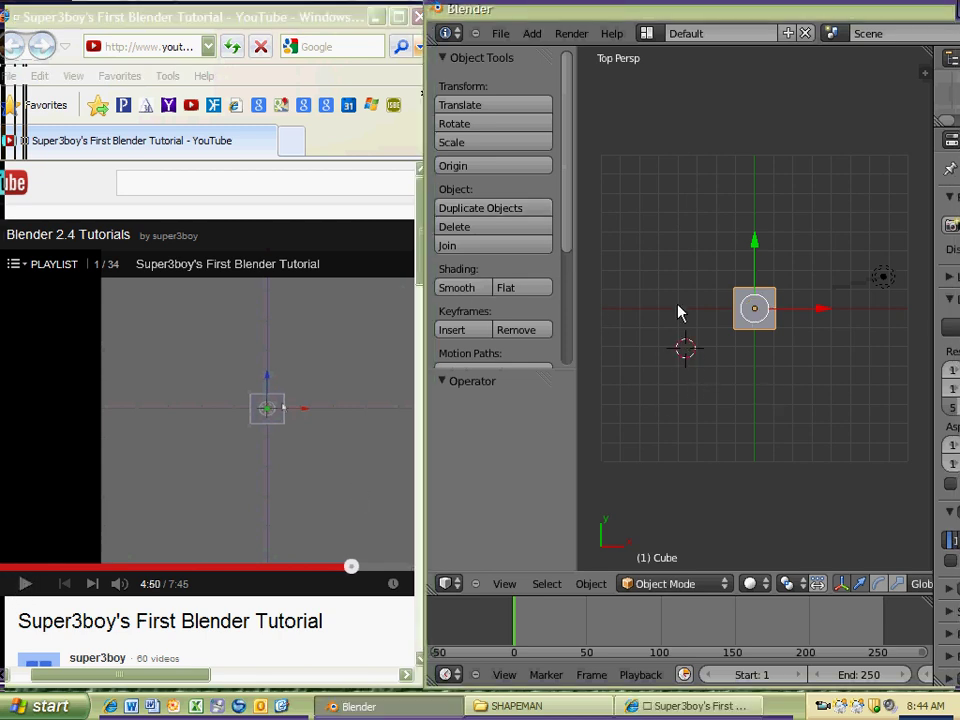
{"action": "key", "text": "s"}
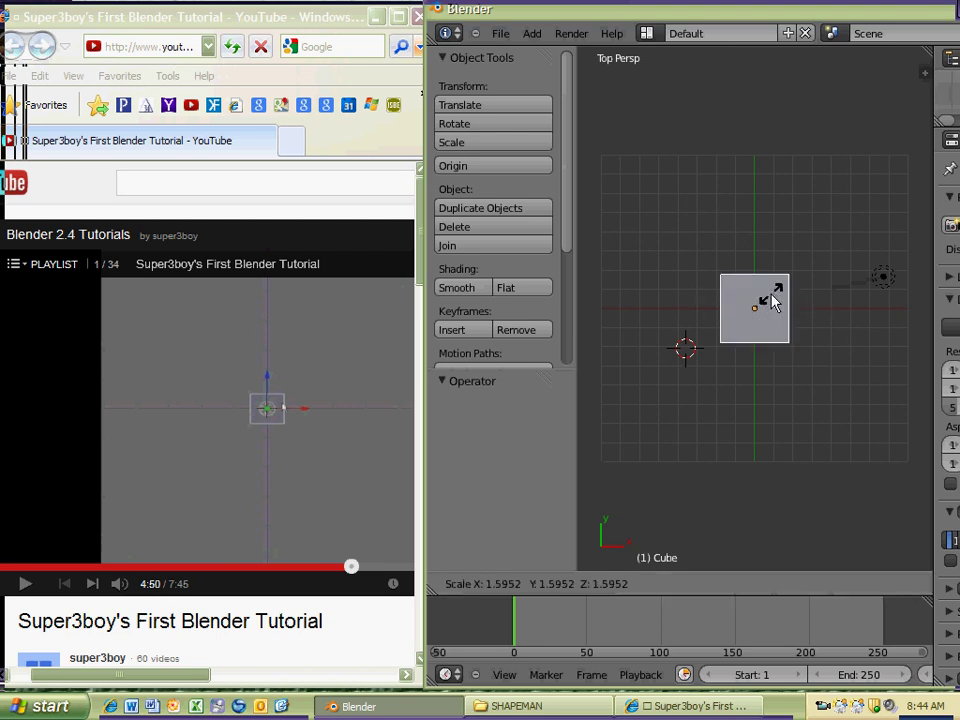
{"action": "left_click", "coordinate": [770, 308]}
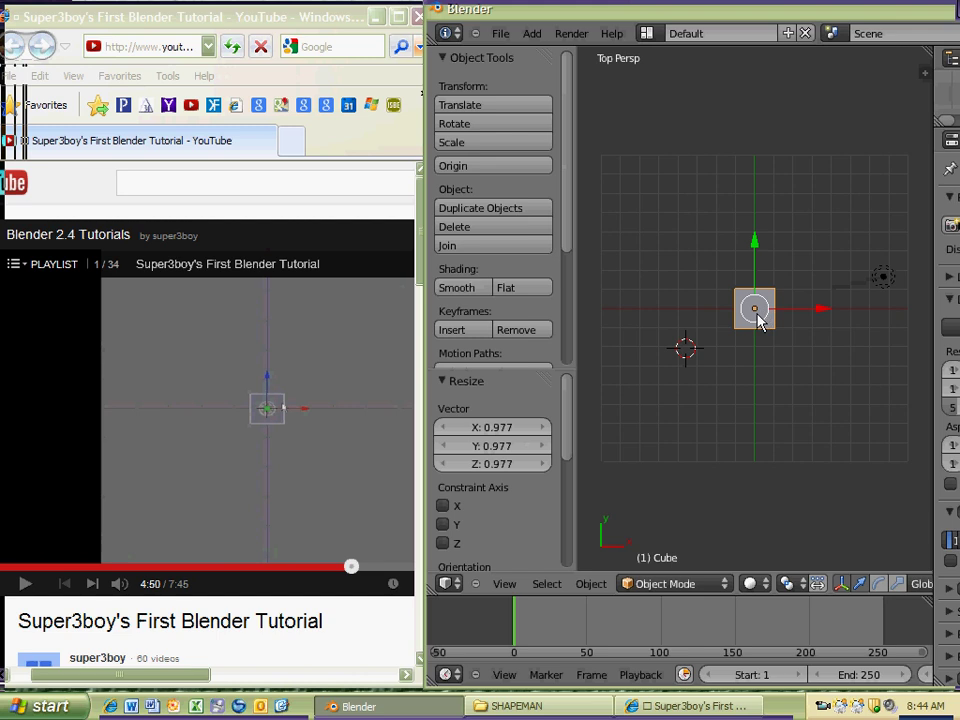
Skip the tutorial ahead to 5:22 and pause it at 5:23.
{"action": "left_click", "coordinate": [351, 567]}
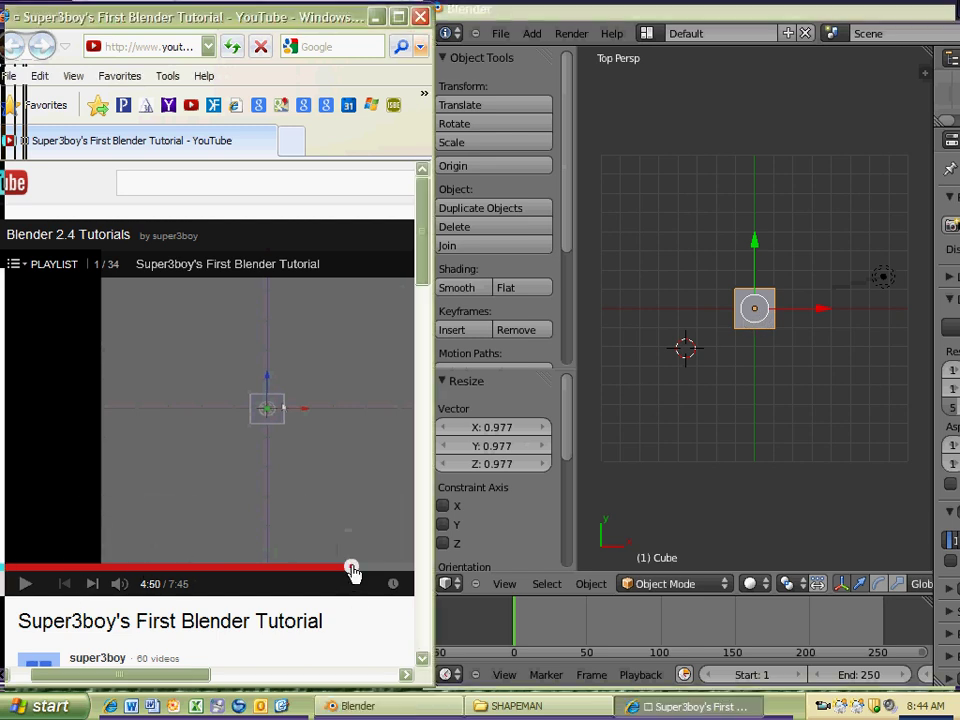
{"action": "left_click_drag", "start_coordinate": [351, 567], "coordinate": [390, 567]}
{"action": "left_click", "coordinate": [26, 584]}
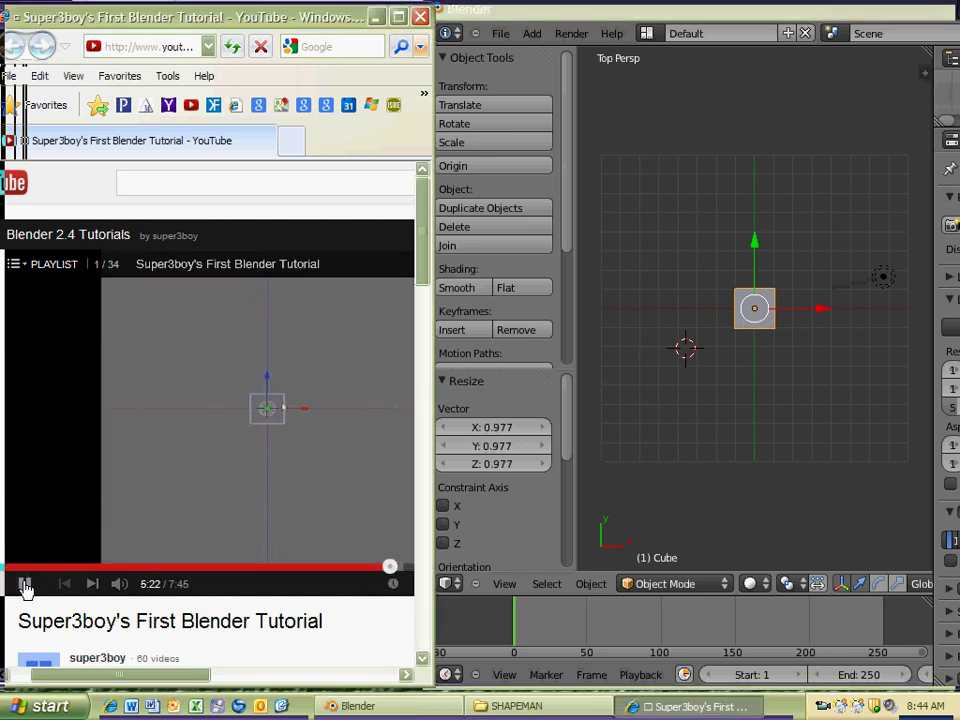
{"action": "left_click", "coordinate": [26, 588]}
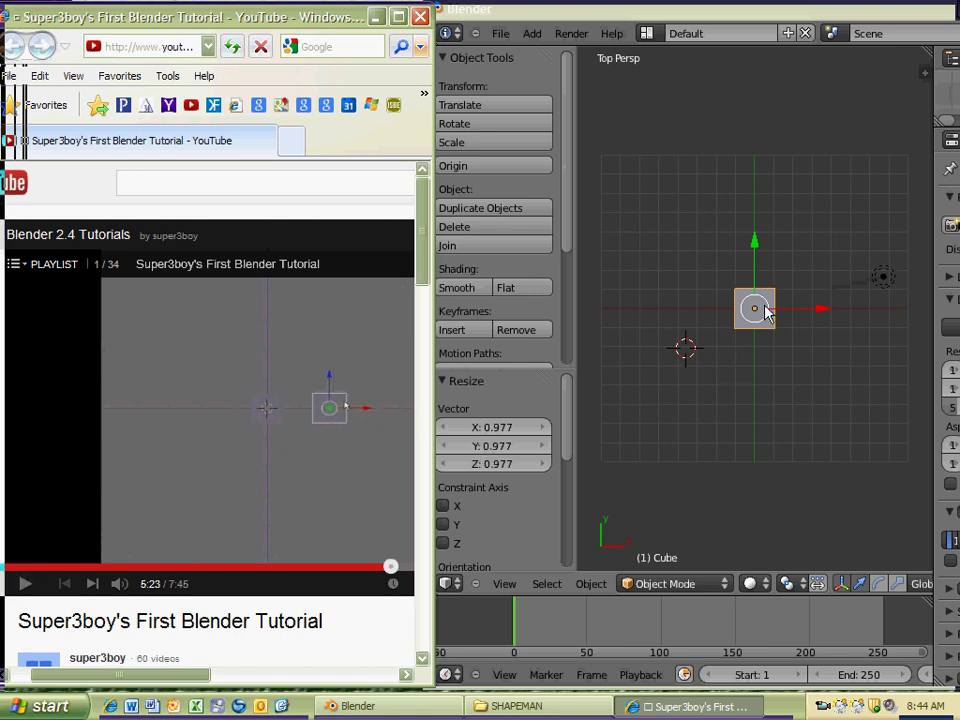
Duplicate the cube and move the copy 3.083 units to the right along X.
{"action": "left_click", "coordinate": [716, 149]}
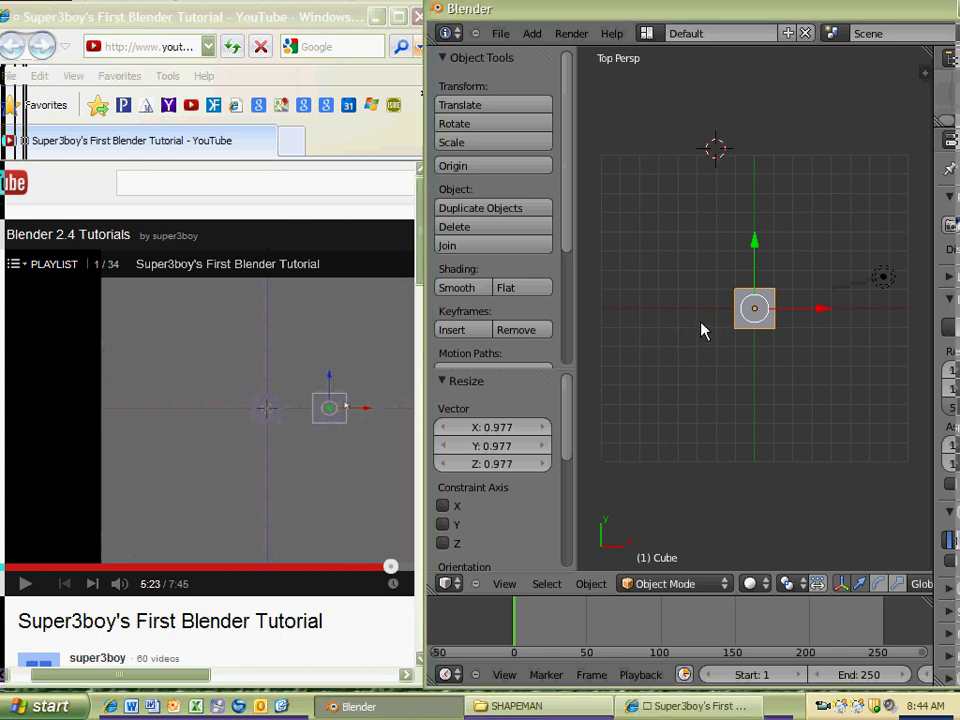
{"action": "key", "text": "shift+d"}
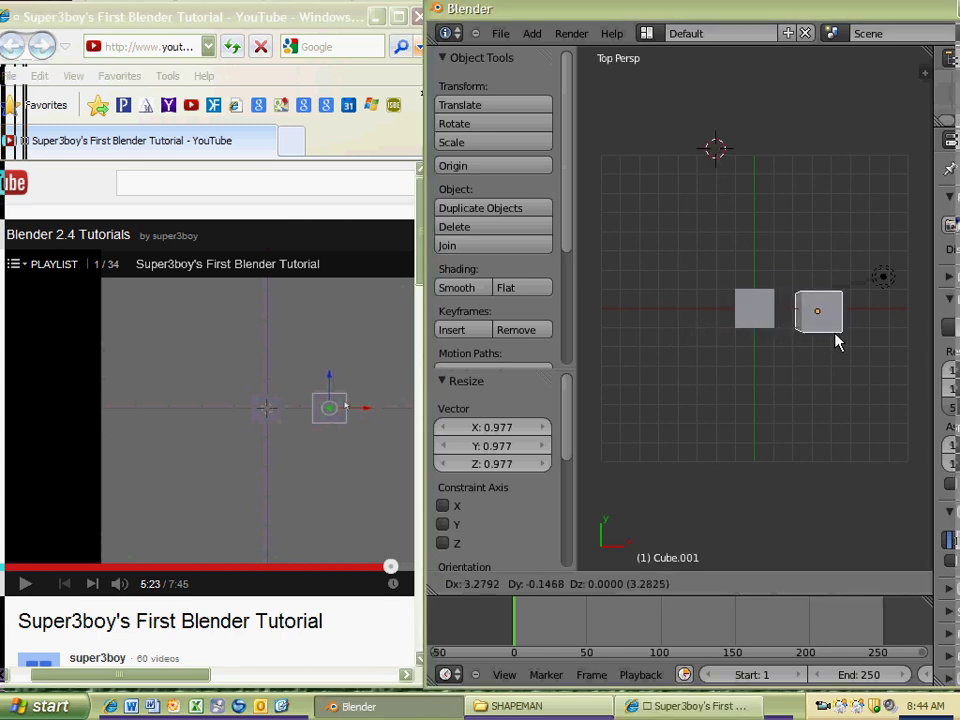
{"action": "key", "text": "x"}
{"action": "left_click", "coordinate": [835, 340]}
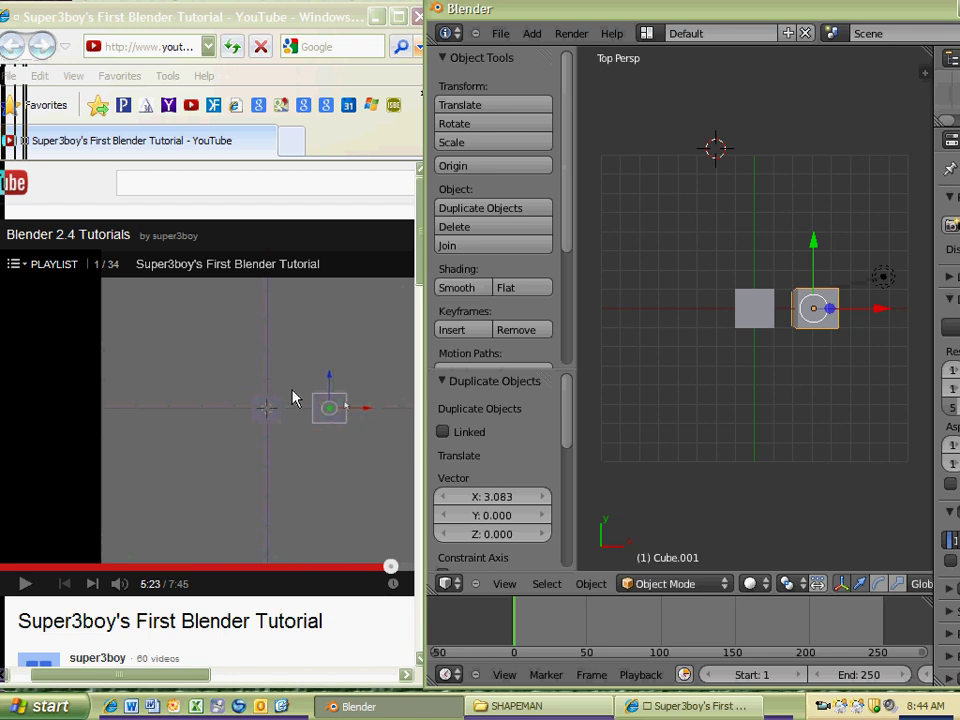
{"action": "left_click", "coordinate": [354, 630]}
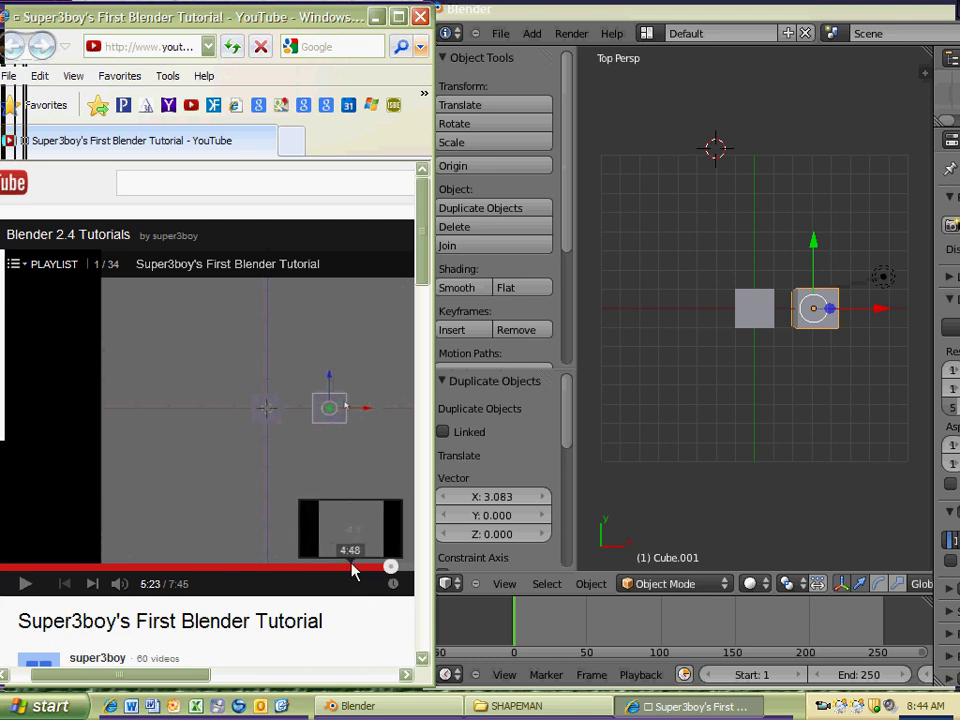
Play the tutorial full screen and pause it at 5:26.
{"action": "left_click_drag", "start_coordinate": [190, 683], "coordinate": [285, 686]}
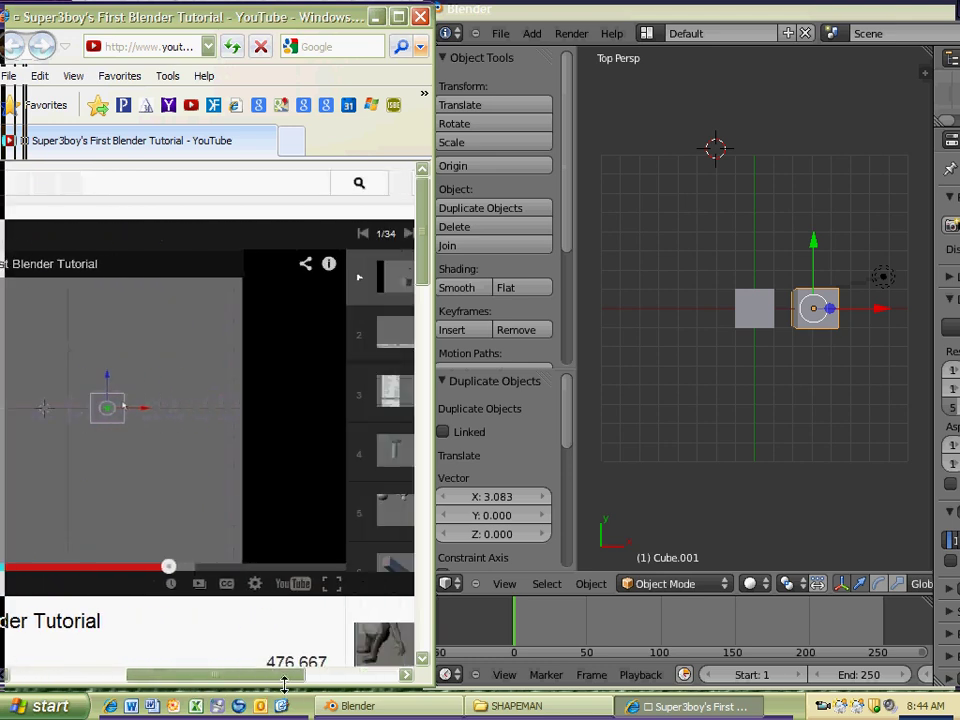
{"action": "left_click", "coordinate": [331, 589]}
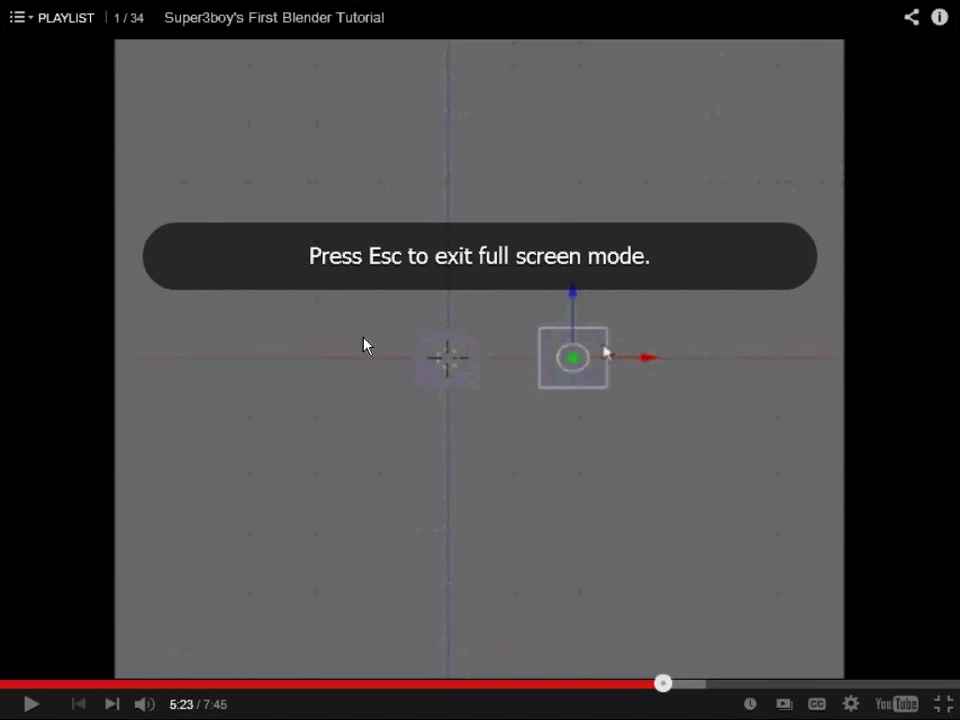
{"action": "left_click", "coordinate": [38, 703]}
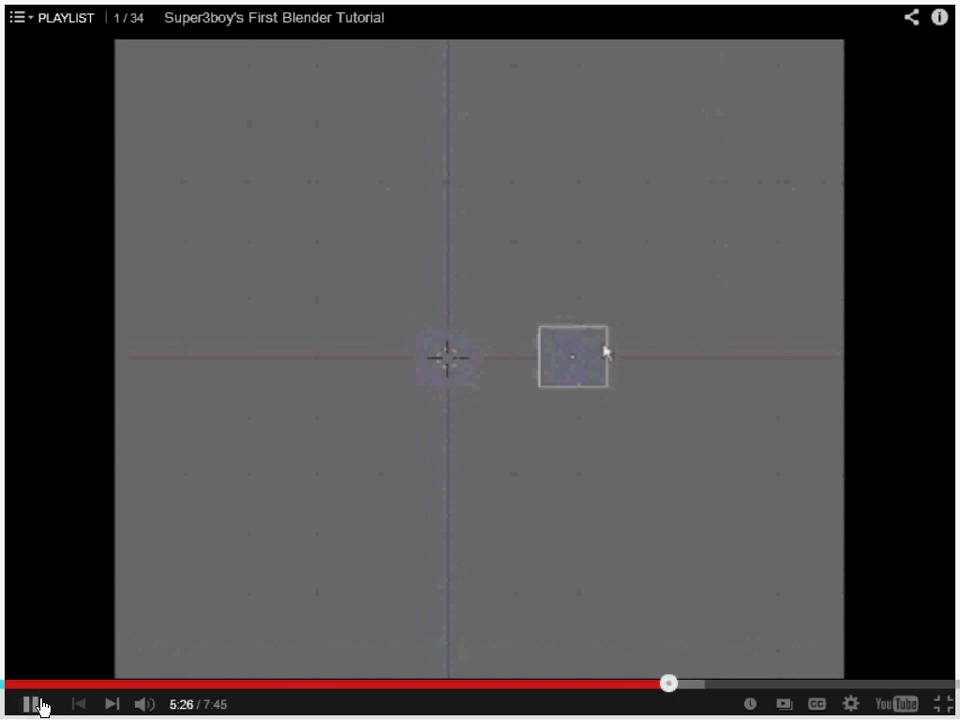
{"action": "left_click", "coordinate": [38, 705]}
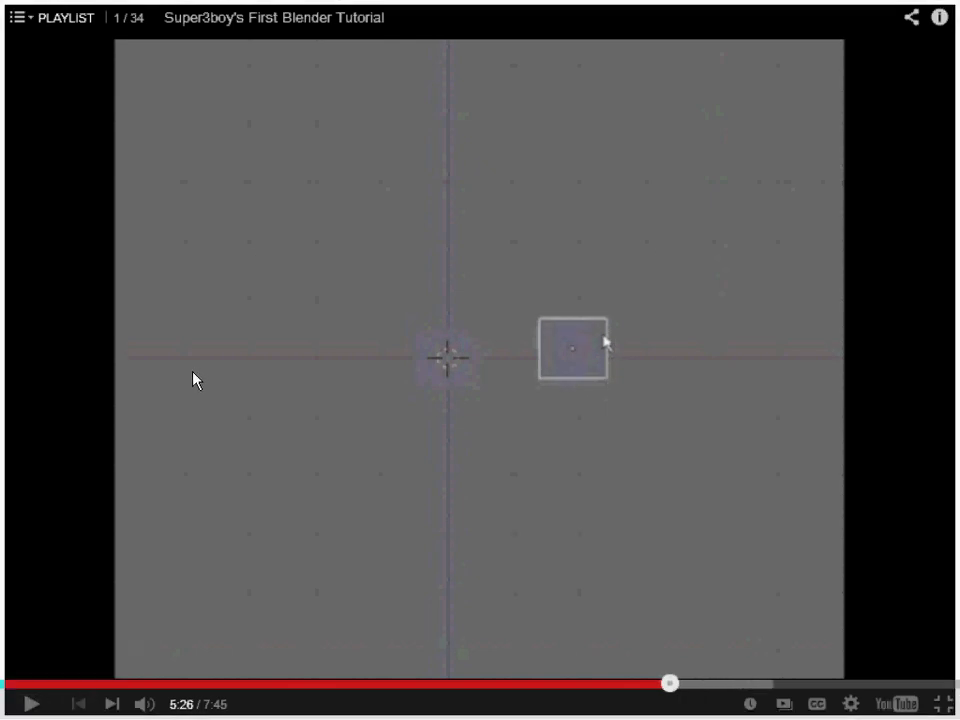
Leave full screen and place a duplicate cube above the first one in Blender.
{"action": "key", "text": "Escape"}
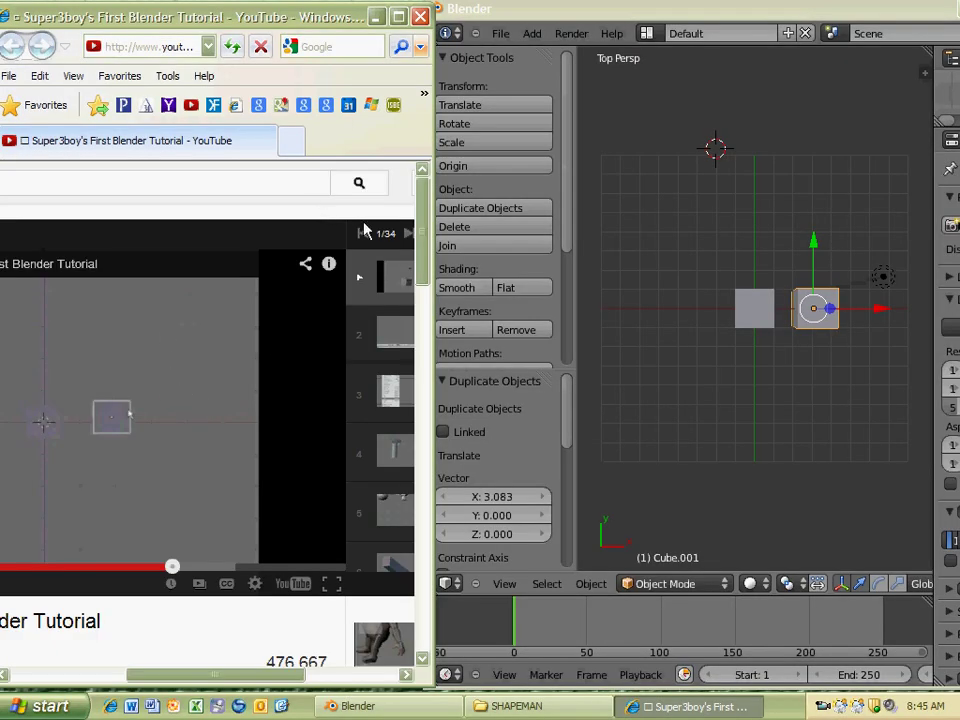
{"action": "left_click", "coordinate": [673, 11]}
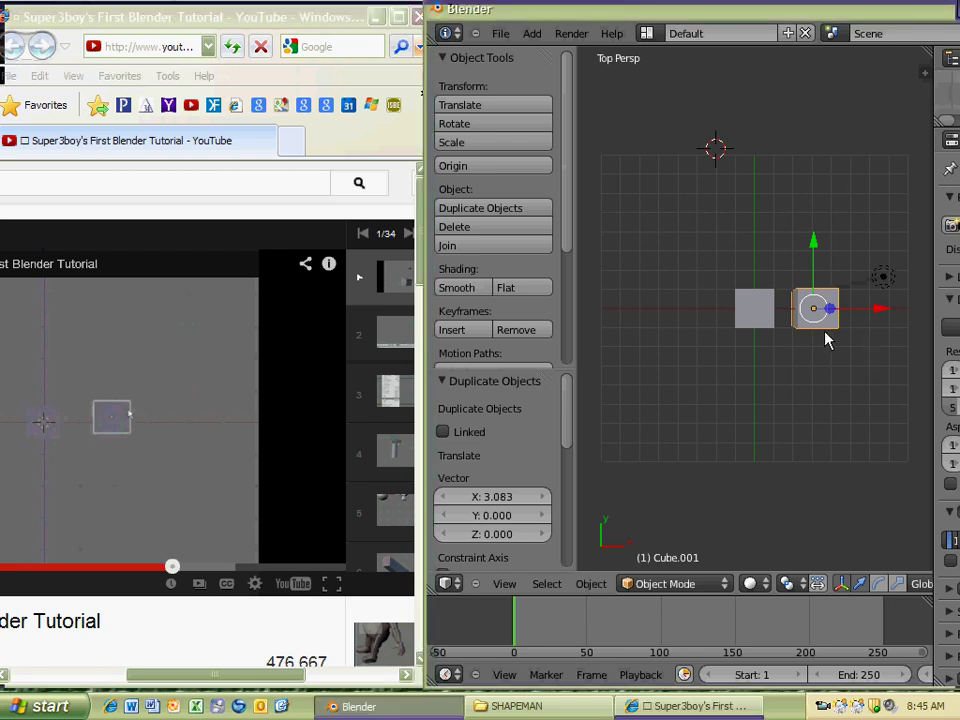
{"action": "key", "text": "shift+d"}
{"action": "left_click", "coordinate": [771, 296]}
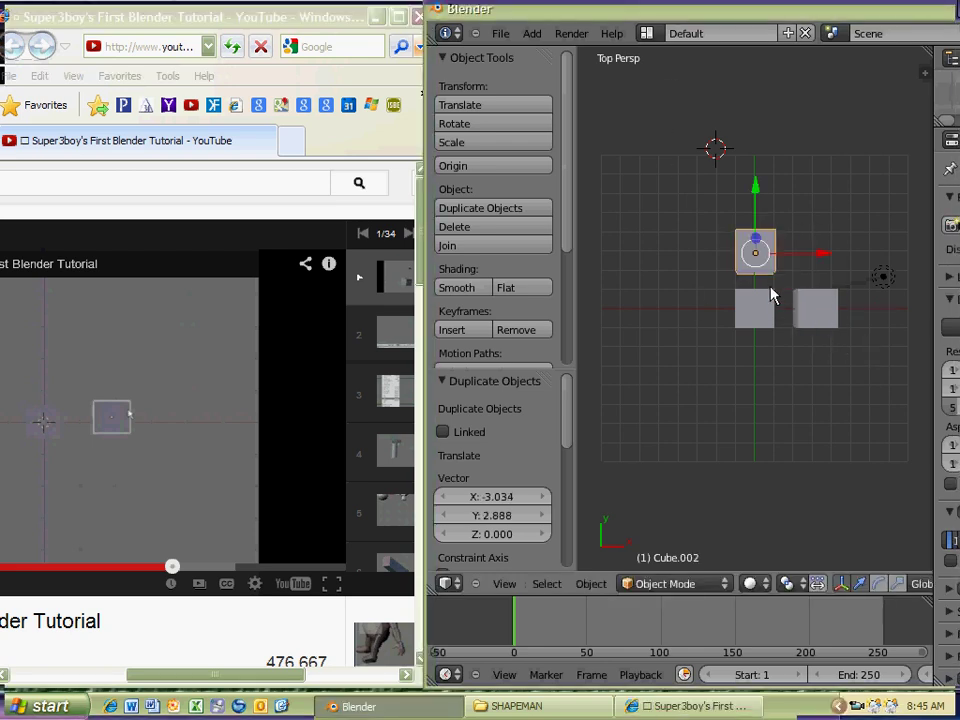
Duplicate the top cube into Cube.003, offset 3.279 in X, completing the grid.
{"action": "key", "text": "shift+d"}
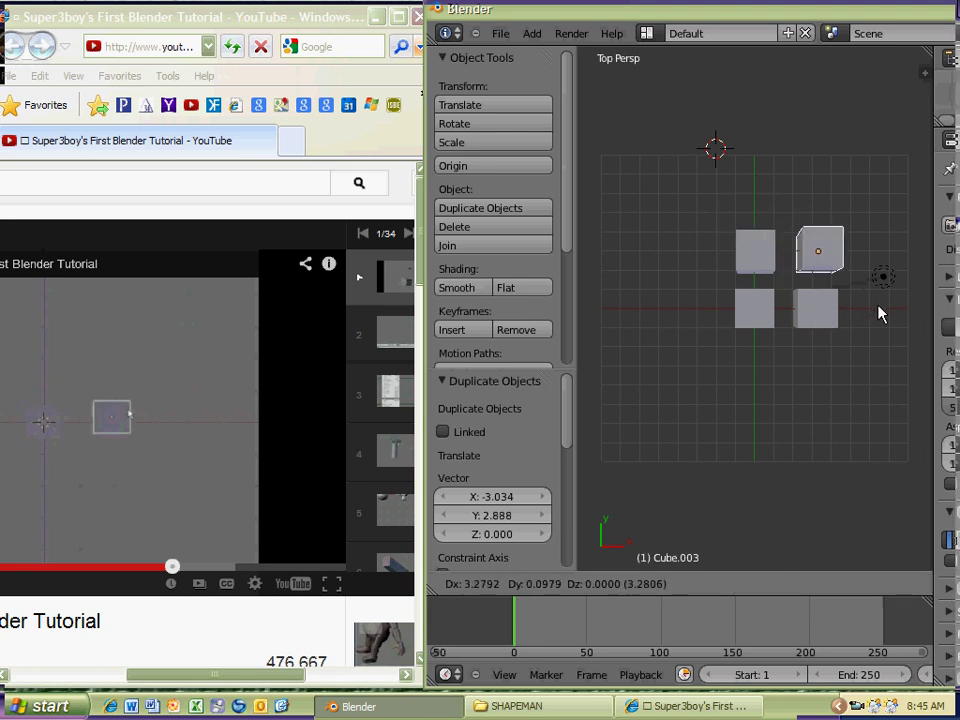
{"action": "left_click", "coordinate": [879, 313]}
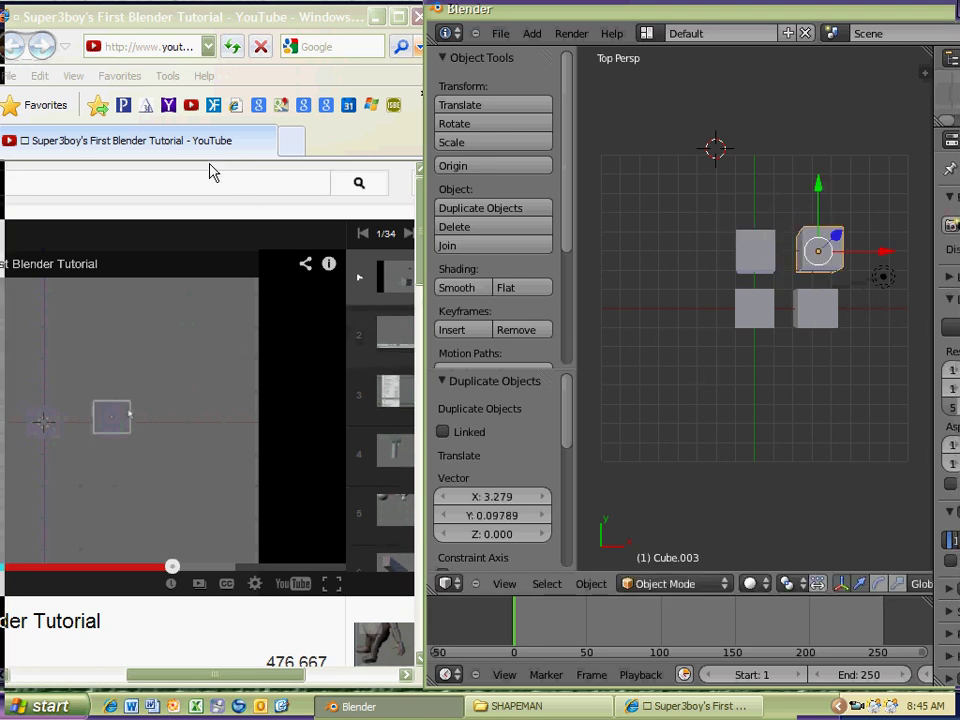
{"action": "left_click", "coordinate": [358, 178]}
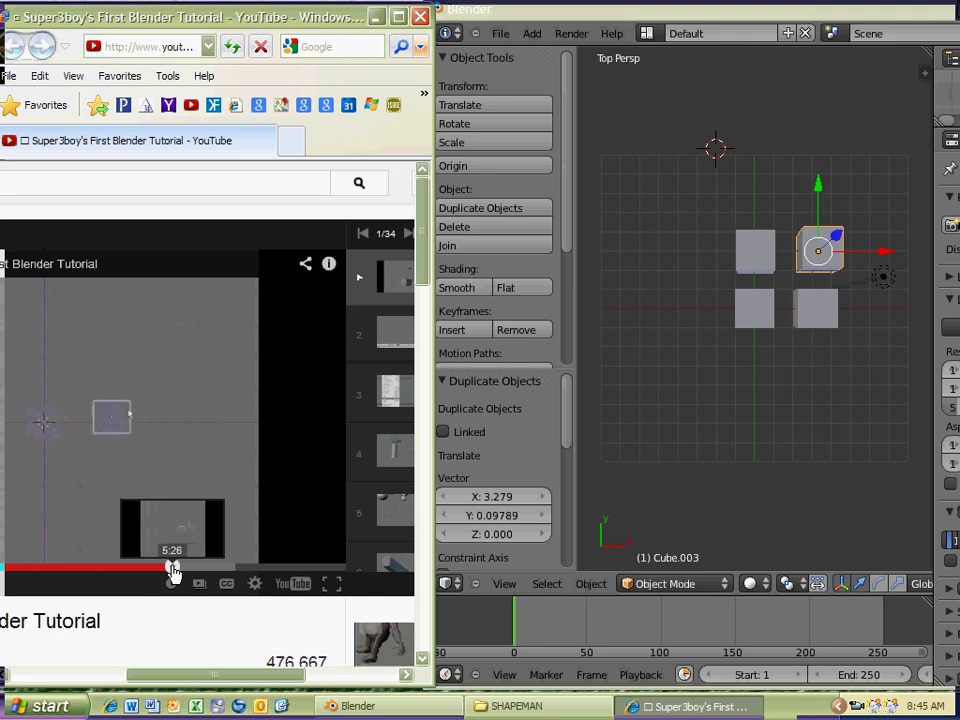